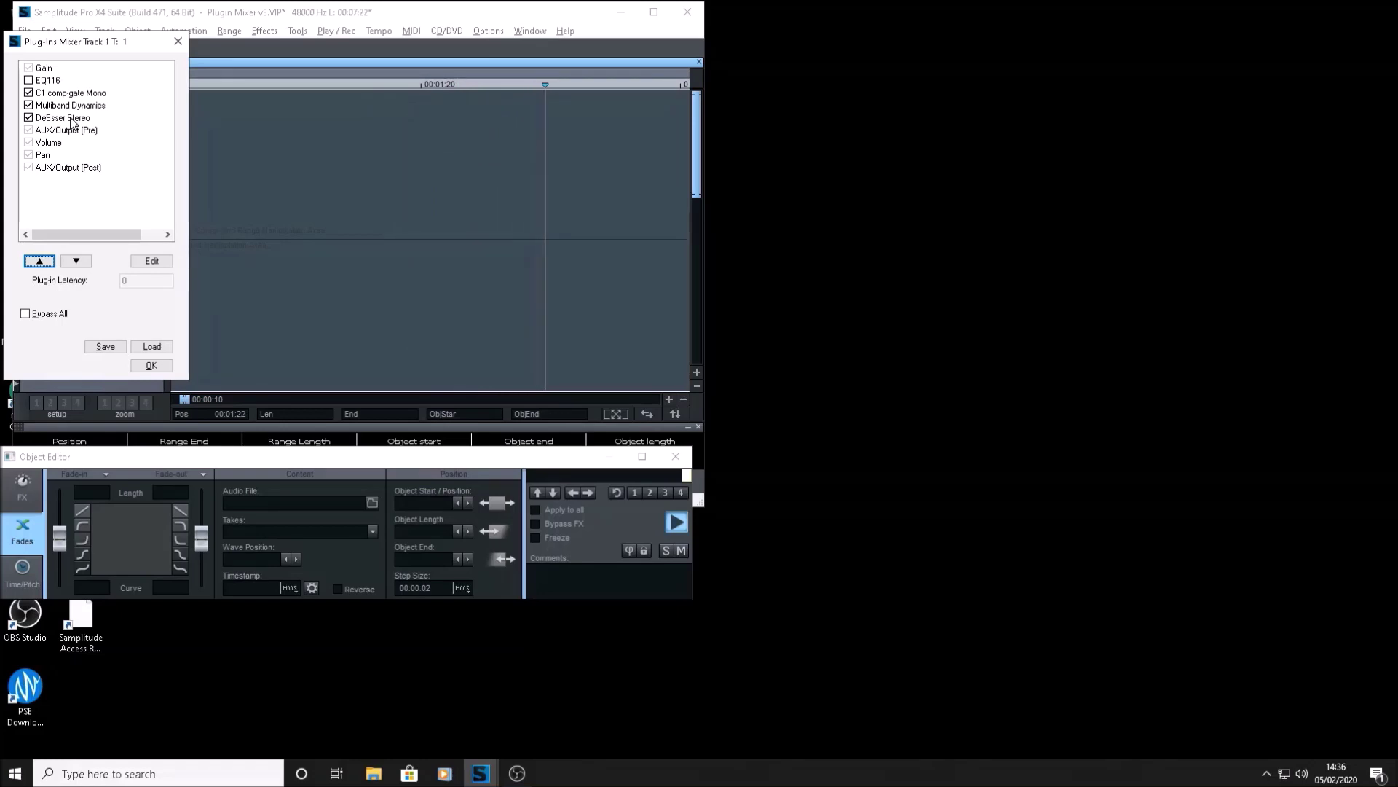
- Review the entries of track 1's plug-in chain, from Gain down to AUX/Output (Post)
key("Tab")
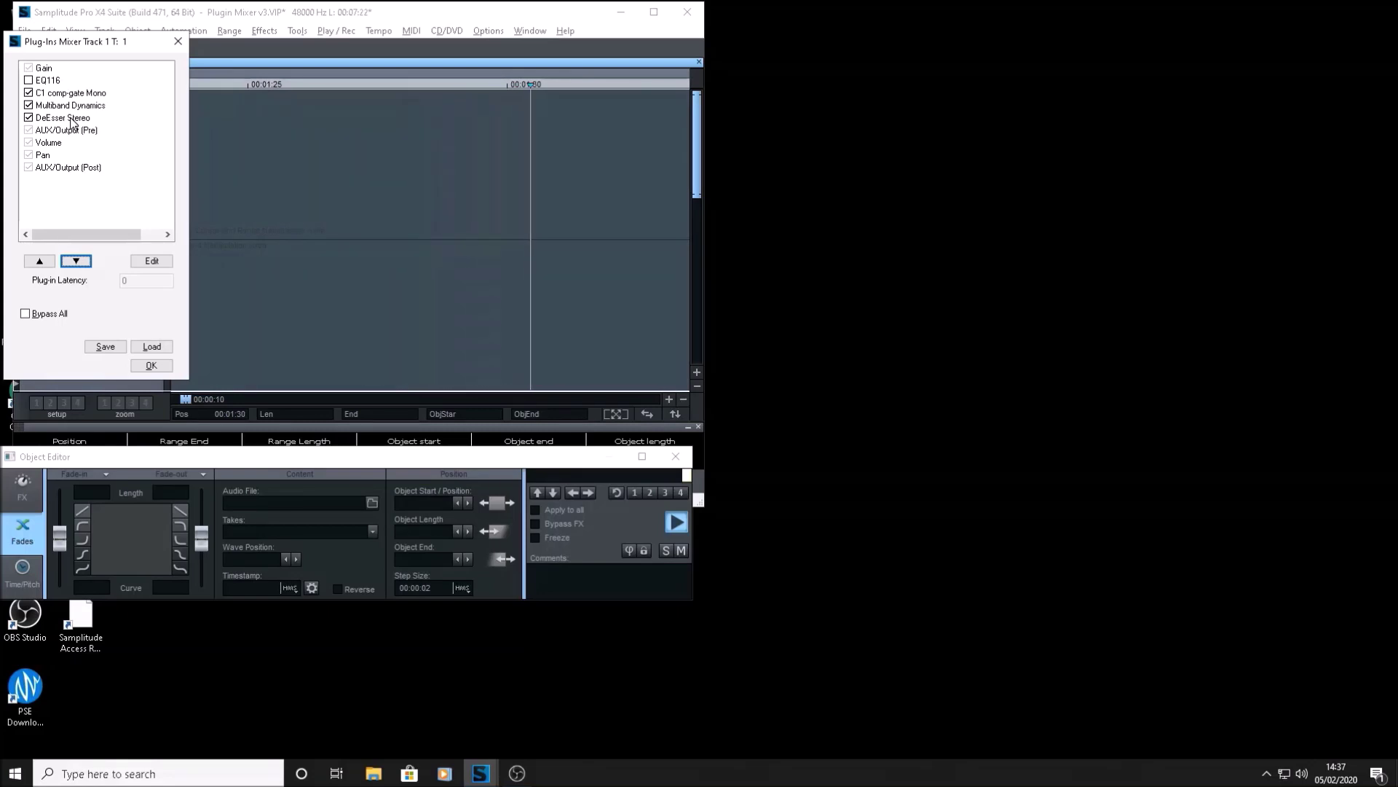
key("Tab")
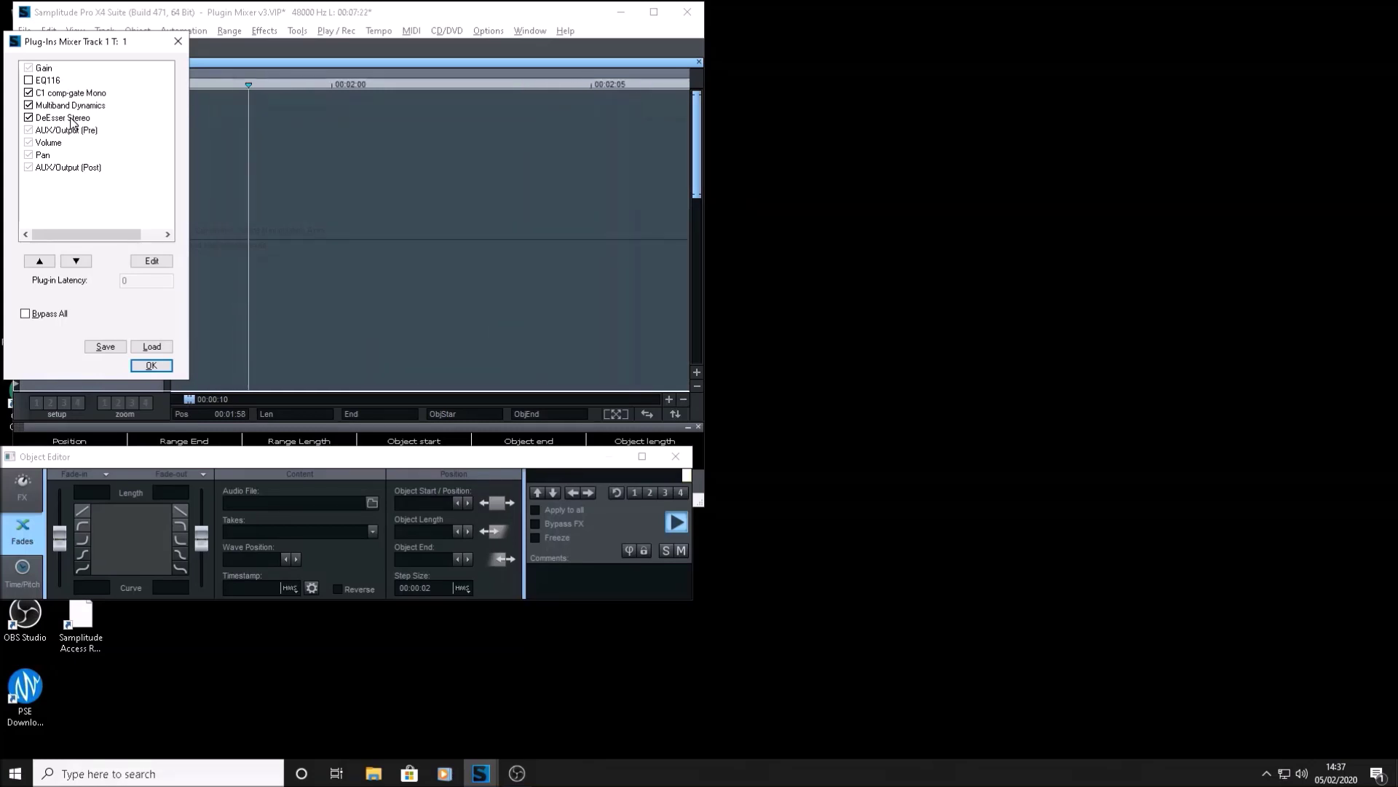
key("Down")
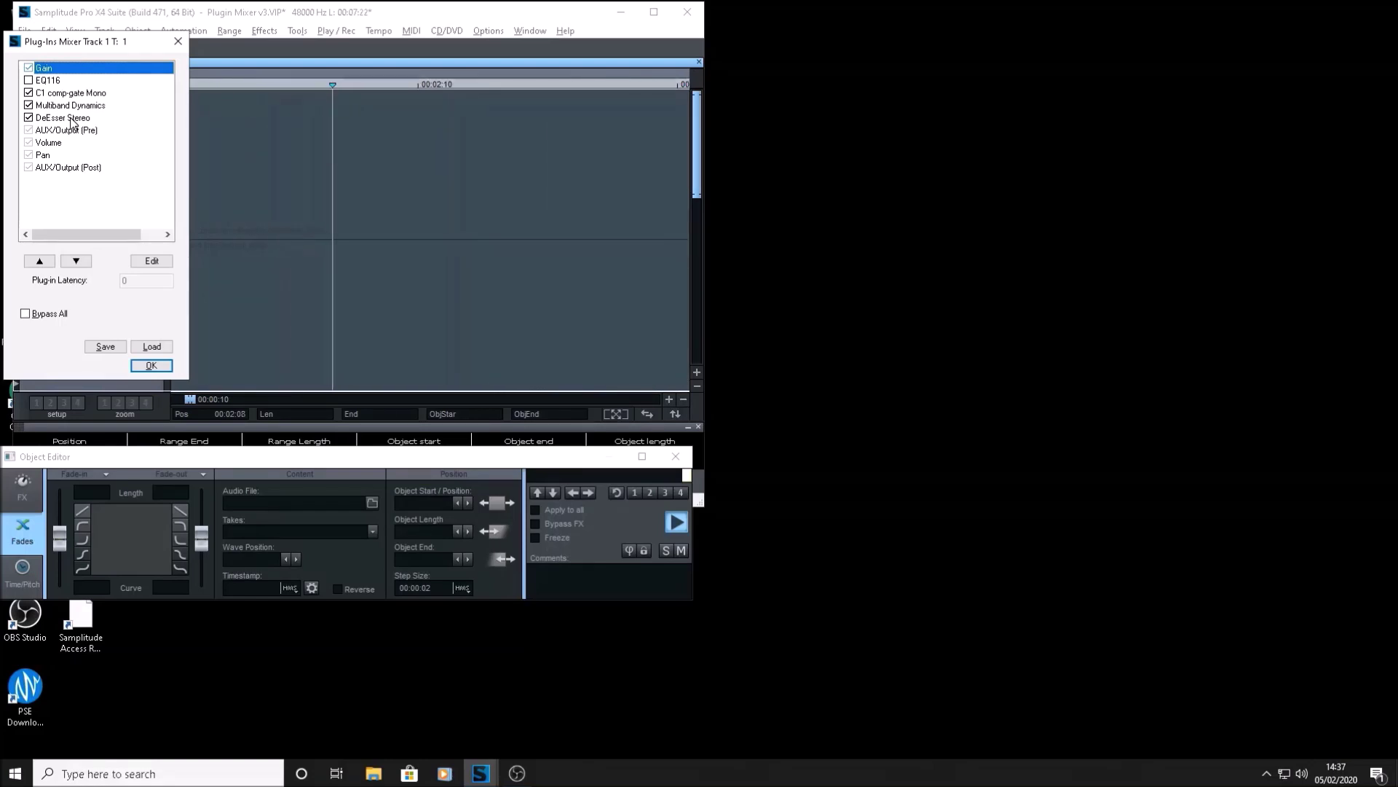
key("Down")
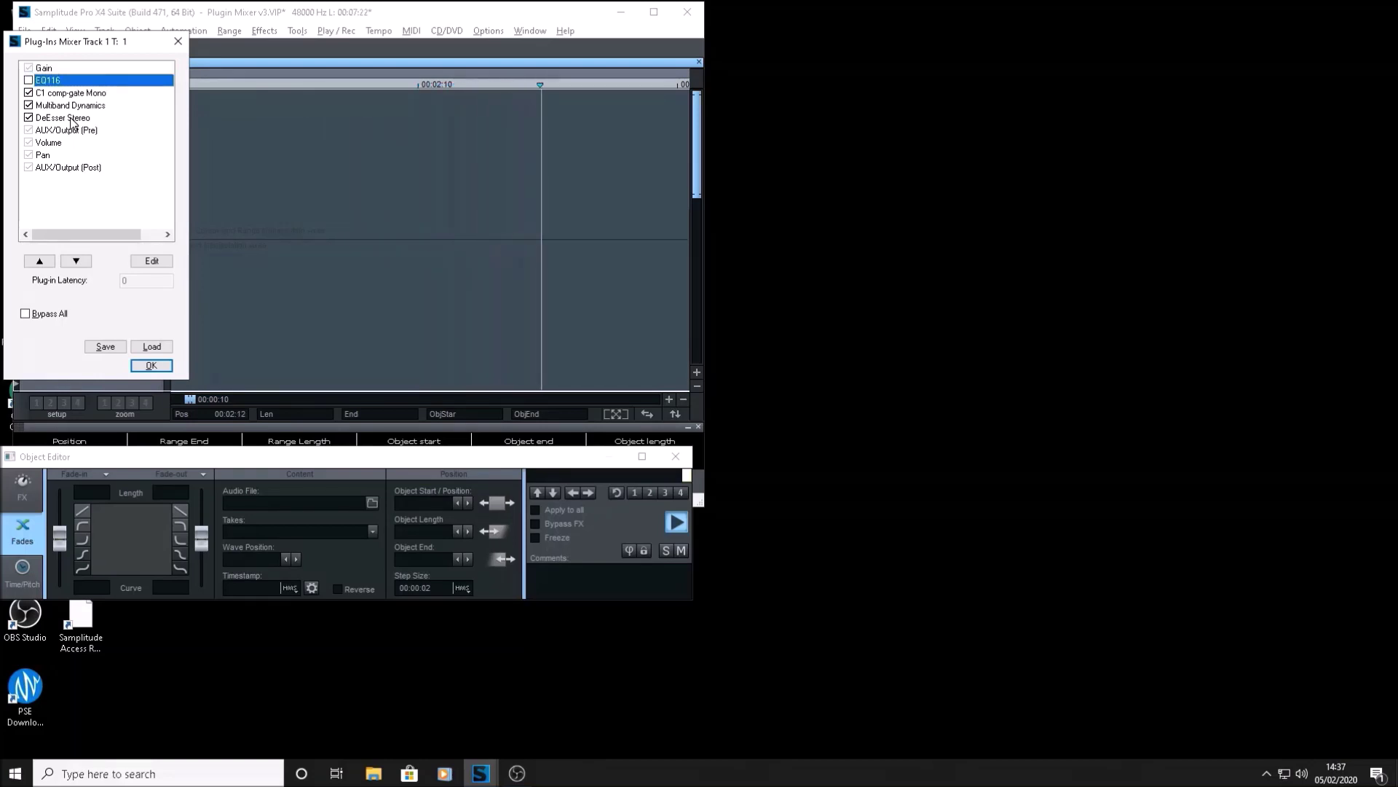
key("Up")
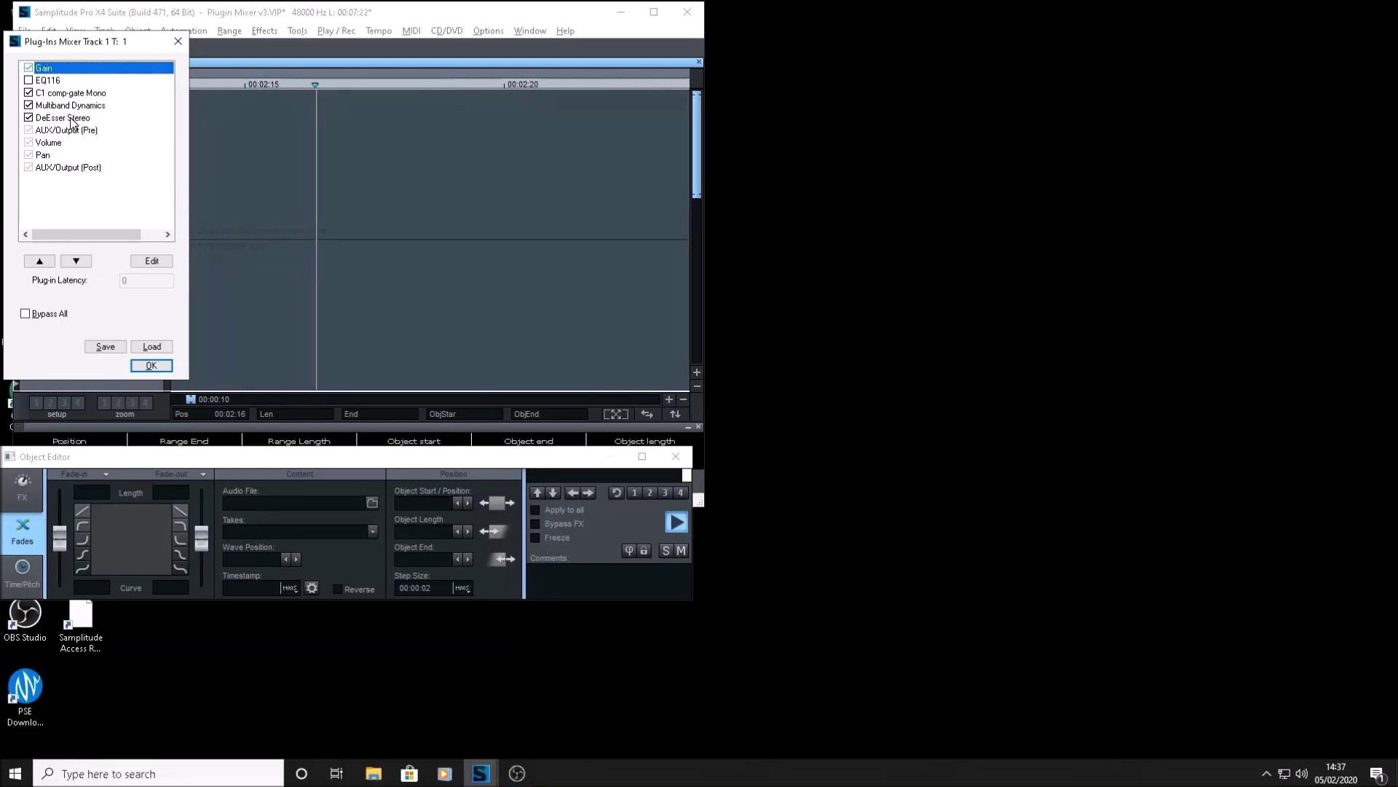
key("Down")
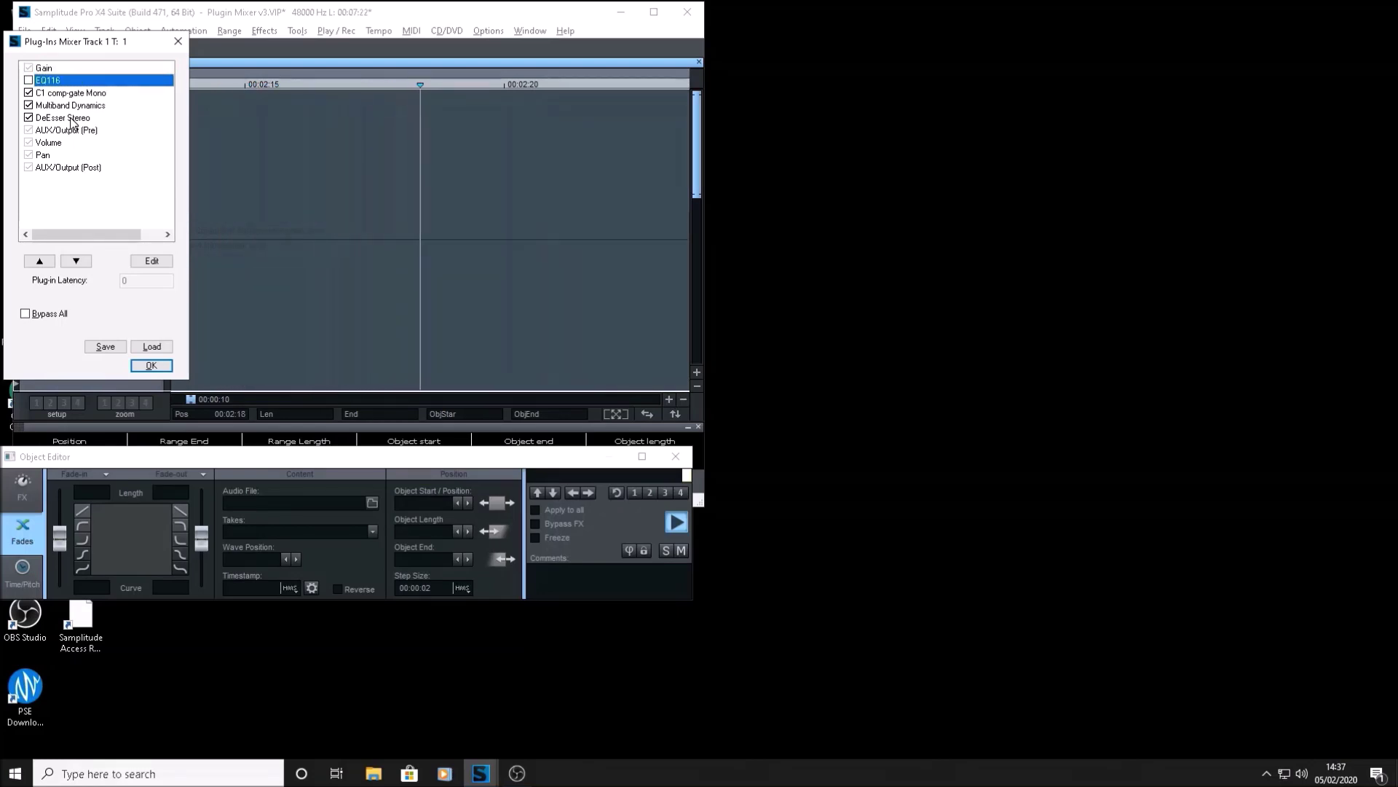
key("Down")
key("Down")
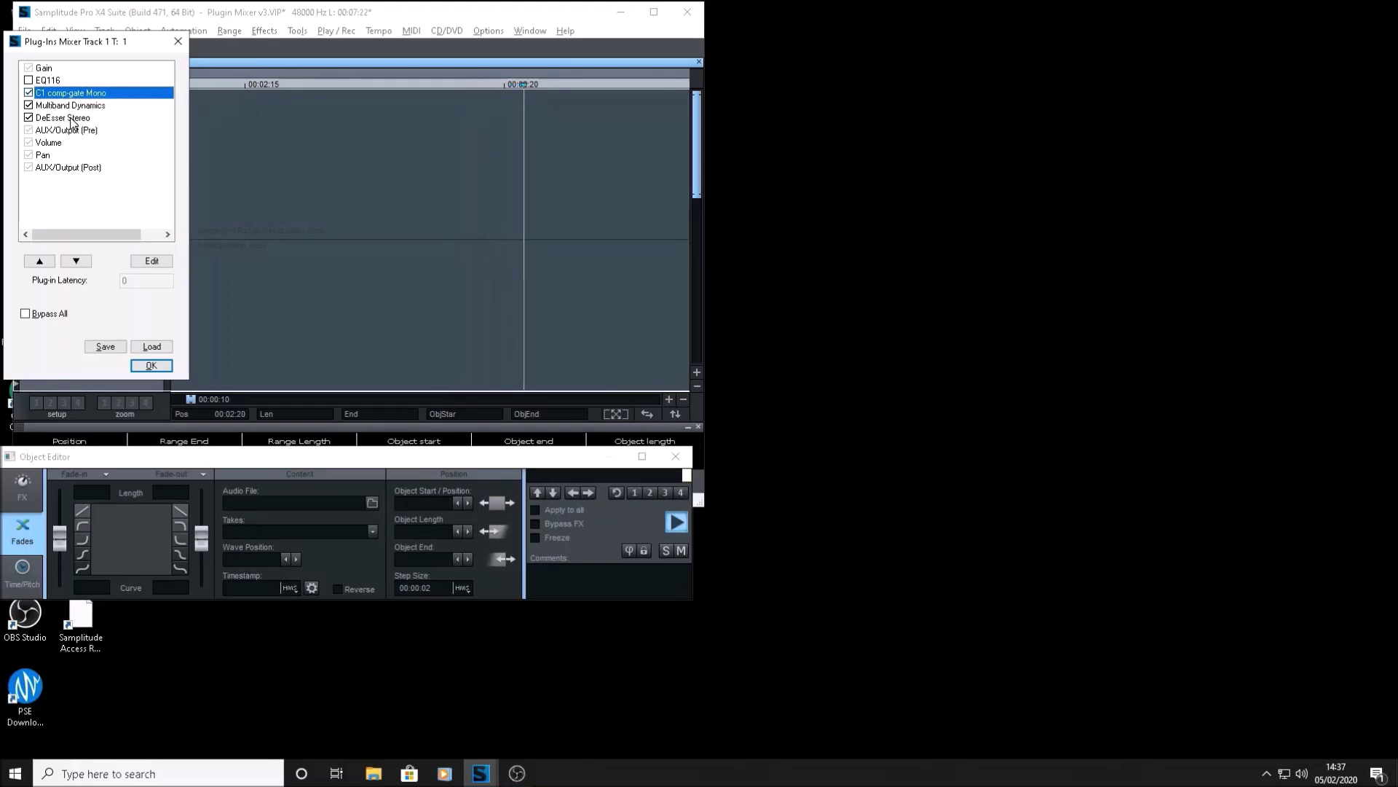
key("Down")
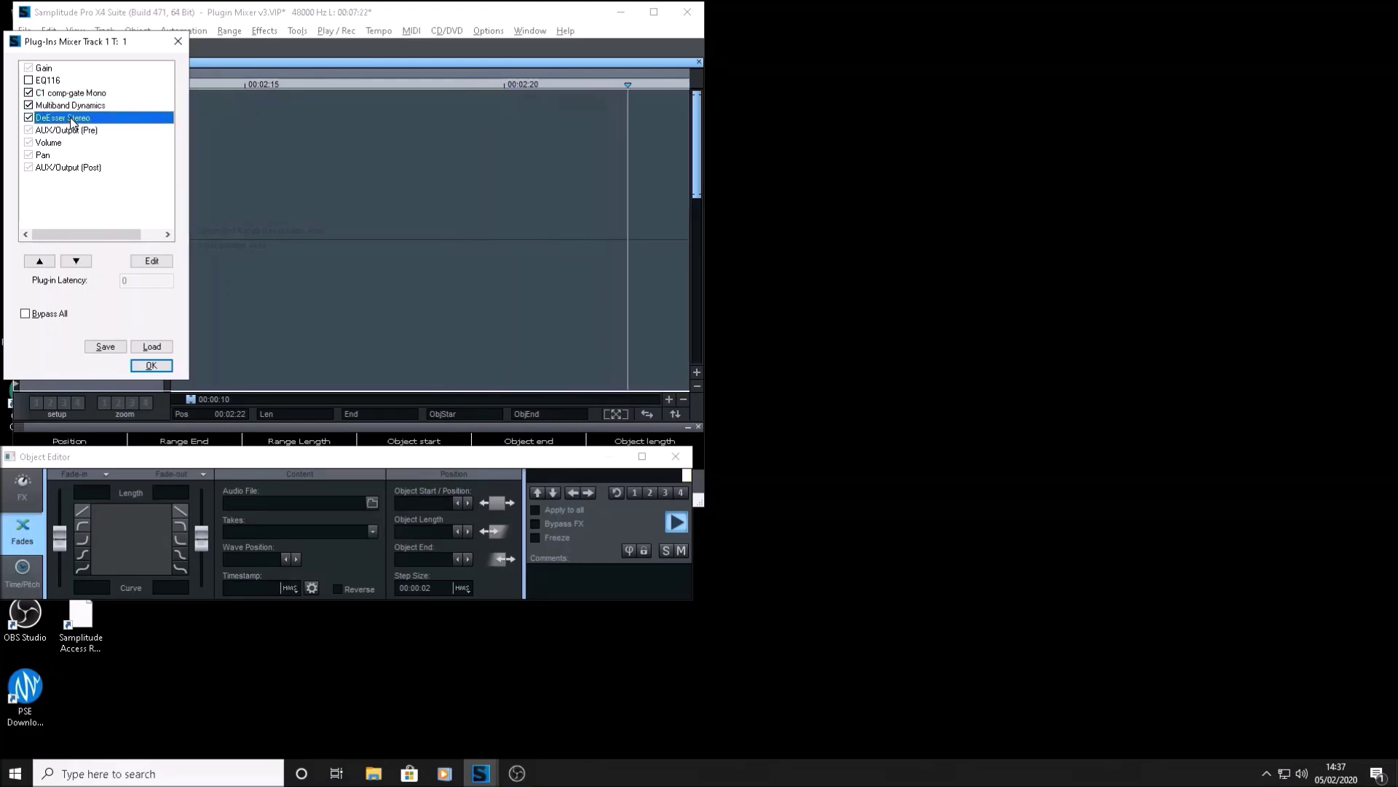
key("Down")
key("Down")
key("Down")
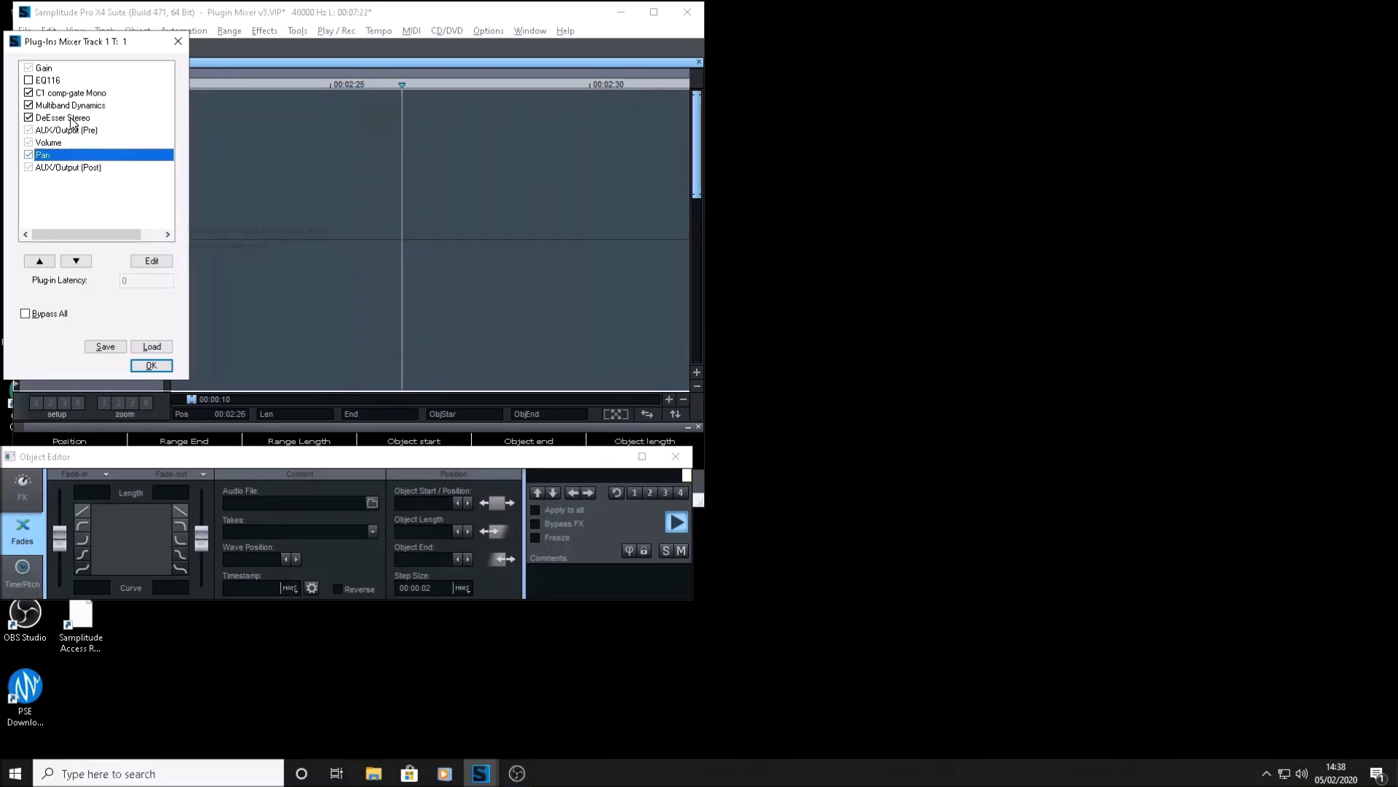
key("Down")
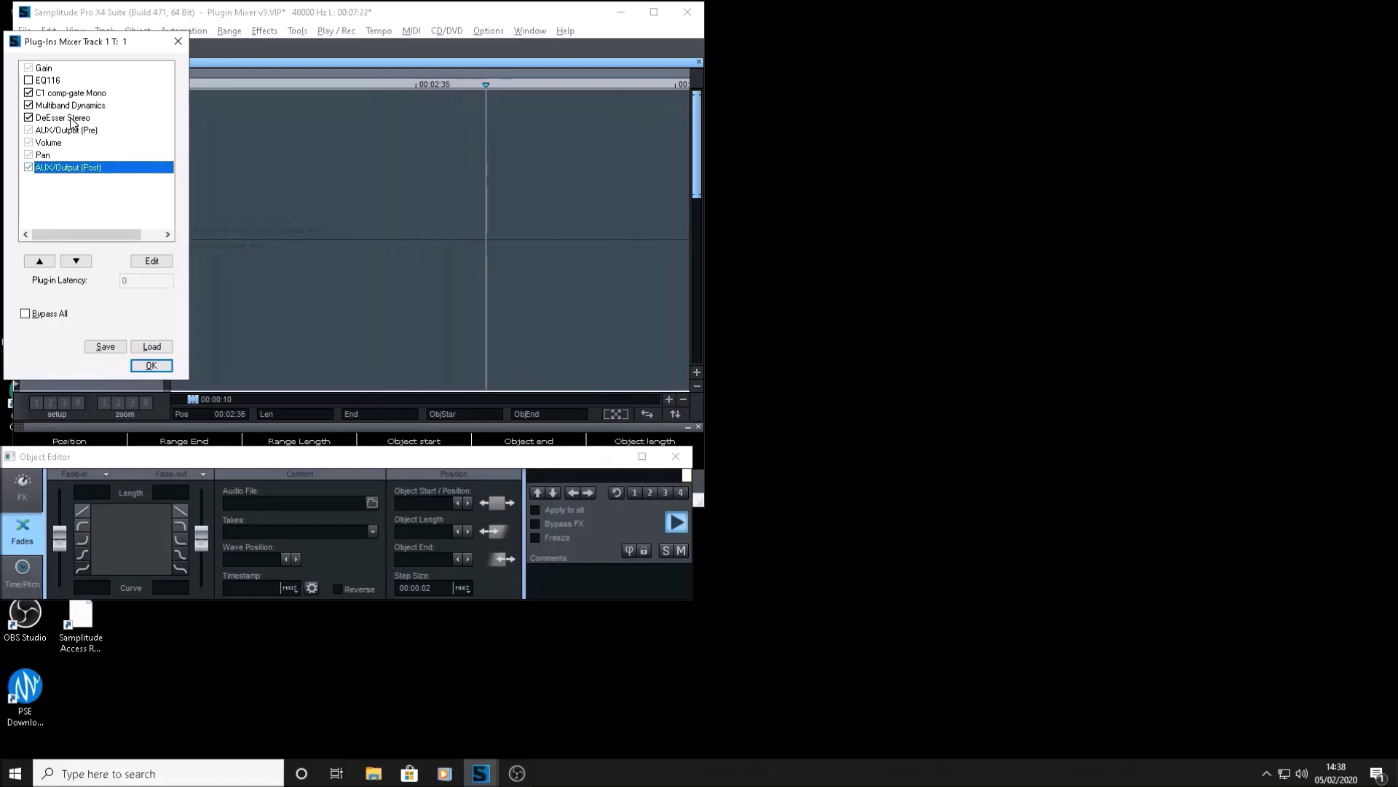
- Review the options for bypassing all plug-ins and for saving or loading the chain
key("Tab")
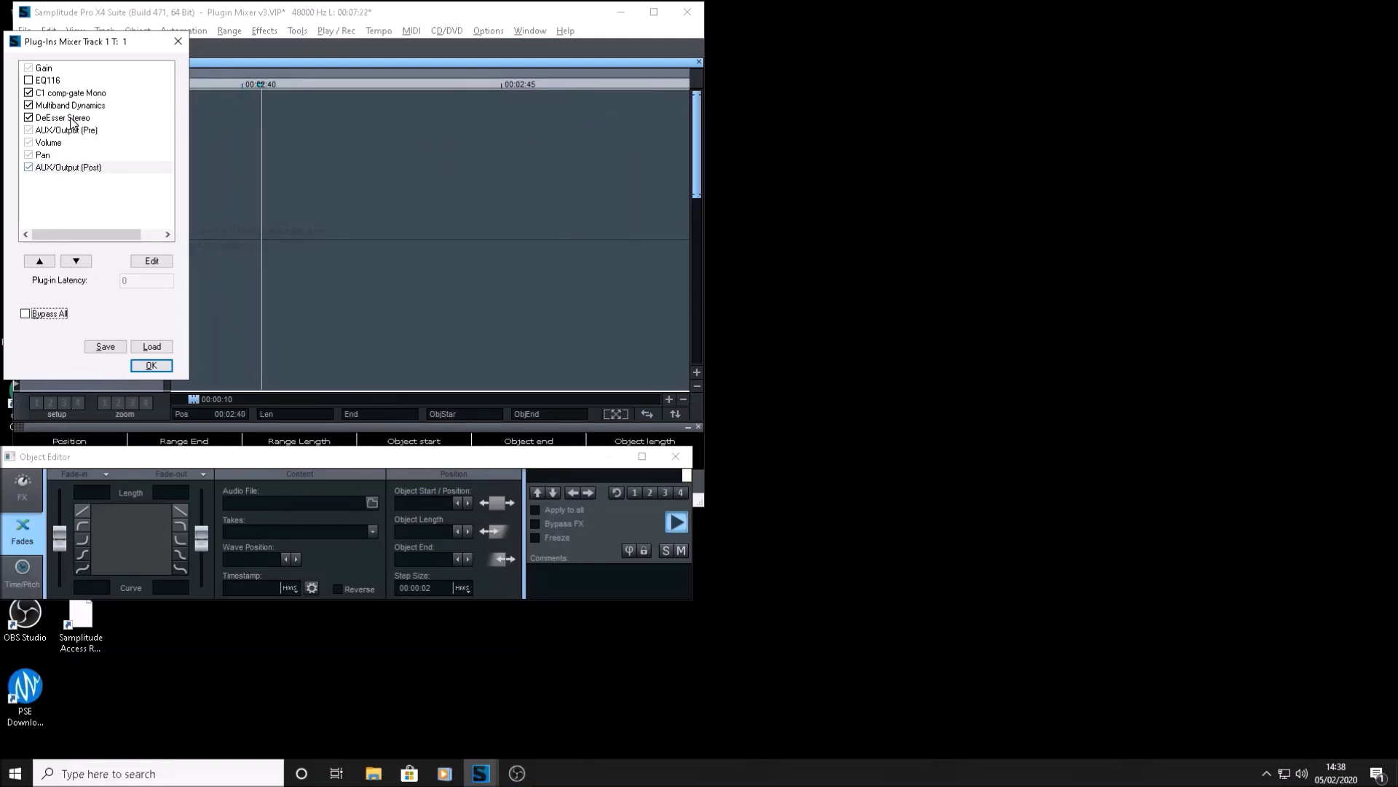
key("Tab")
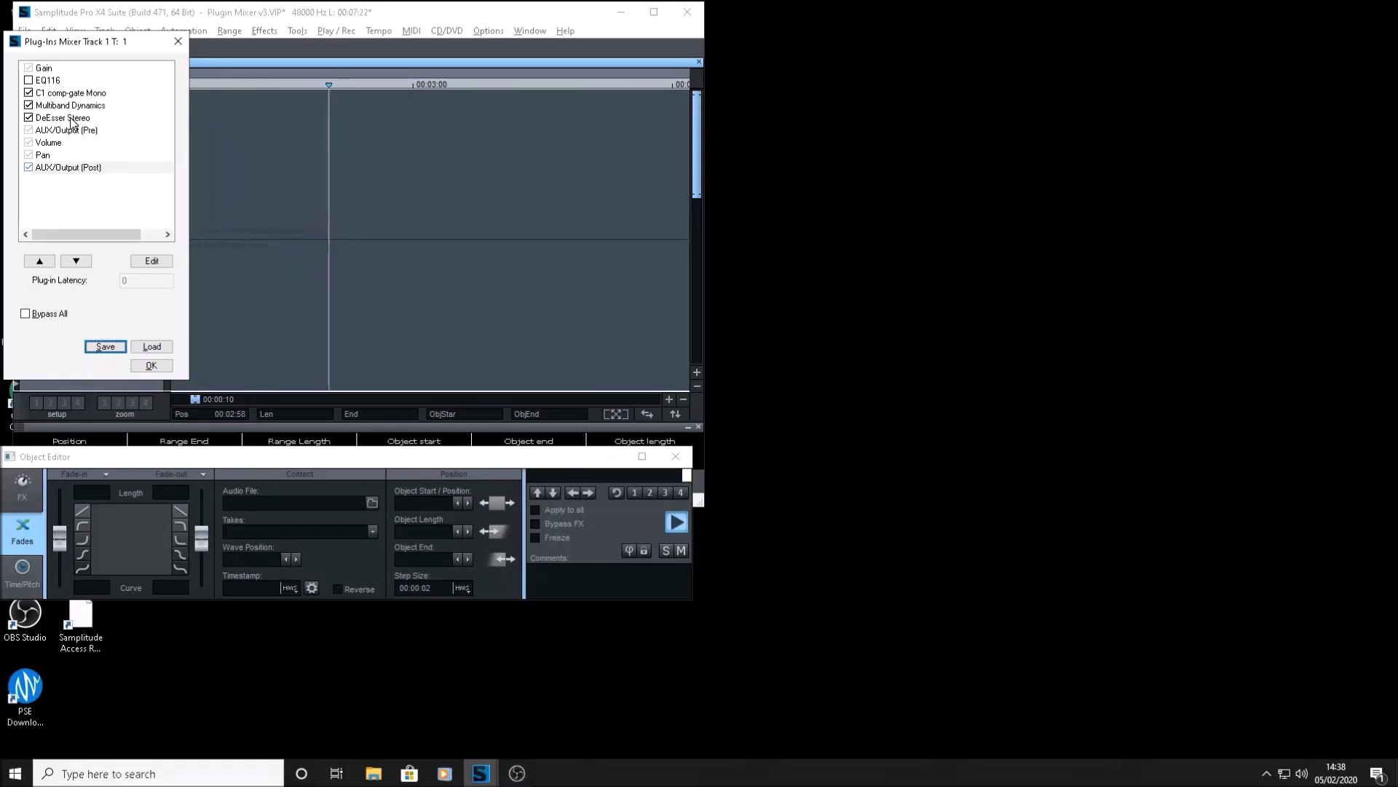
key("Tab")
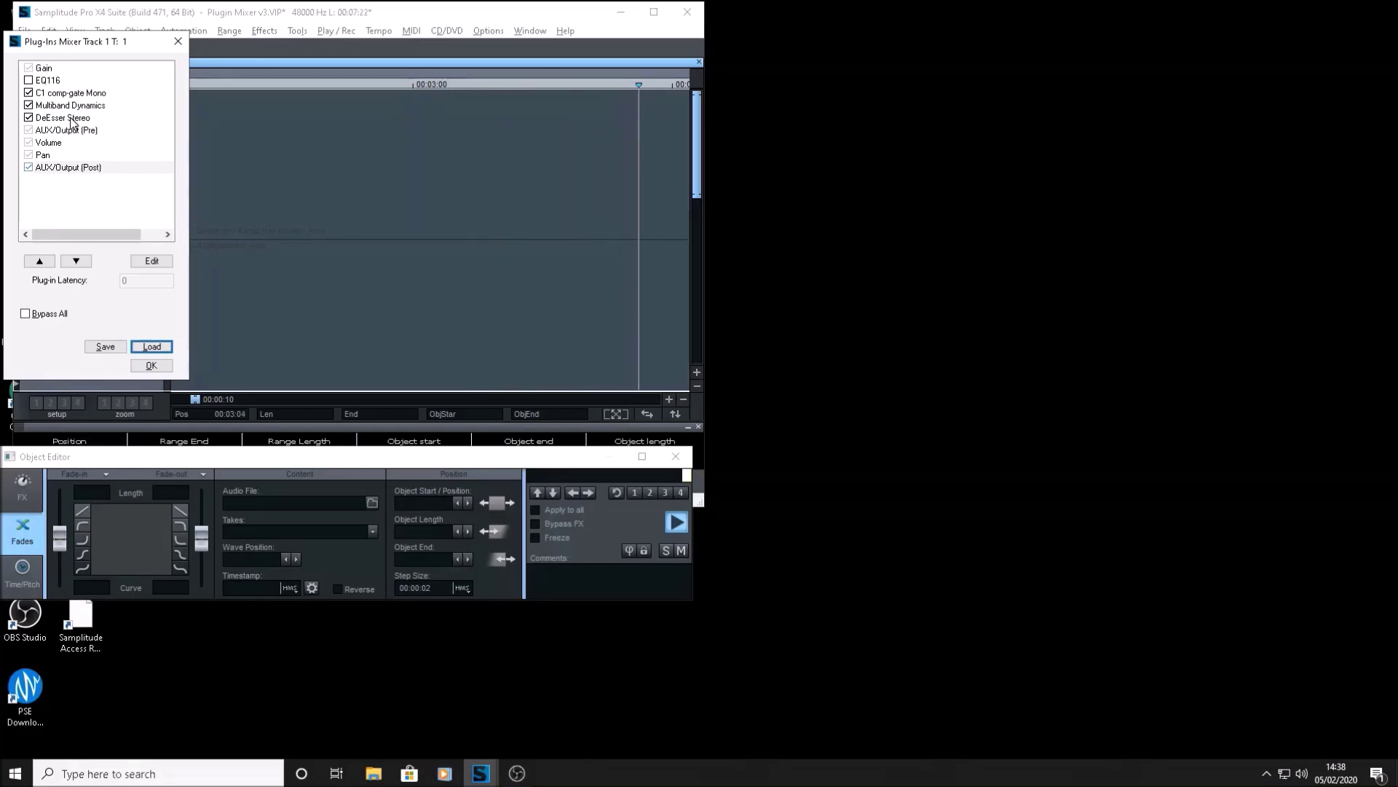
key("Tab")
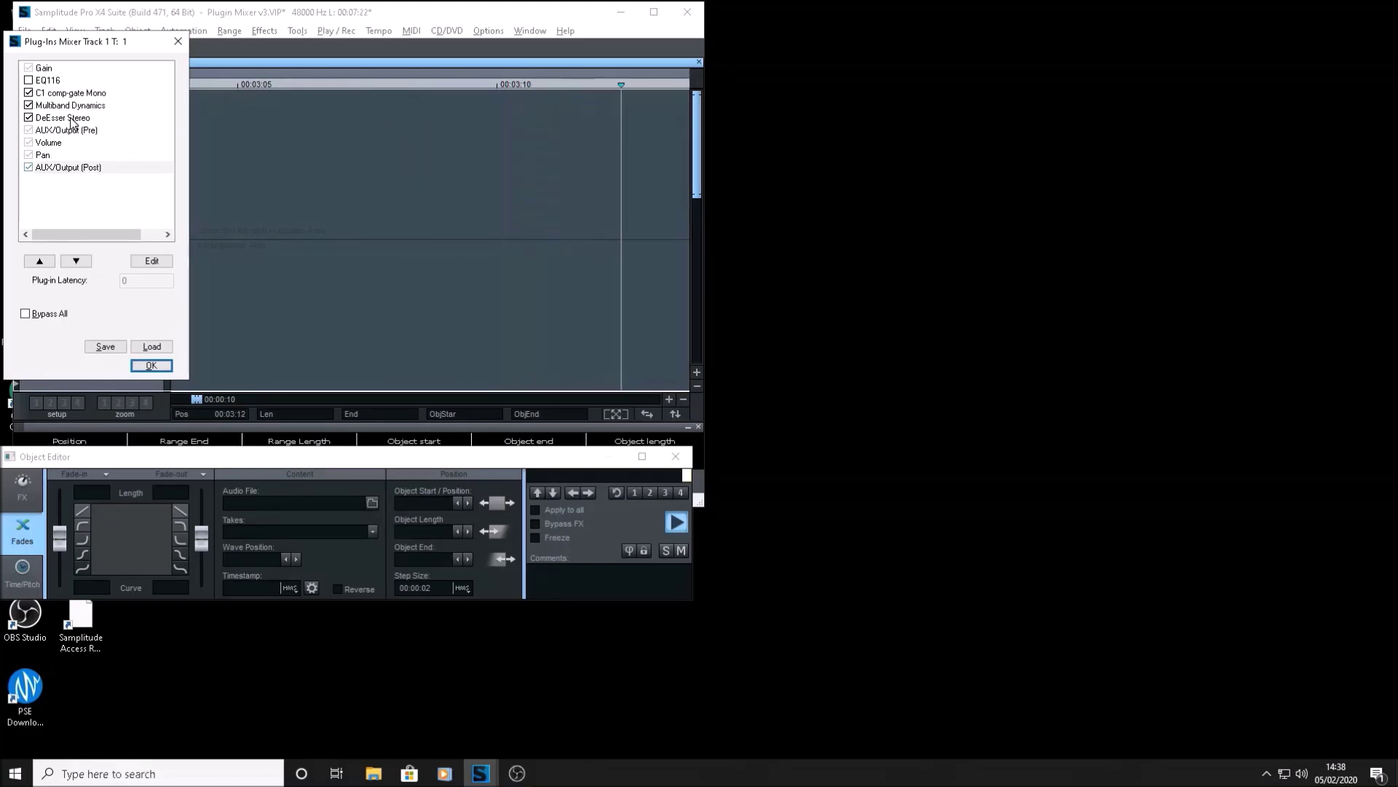
key("Tab")
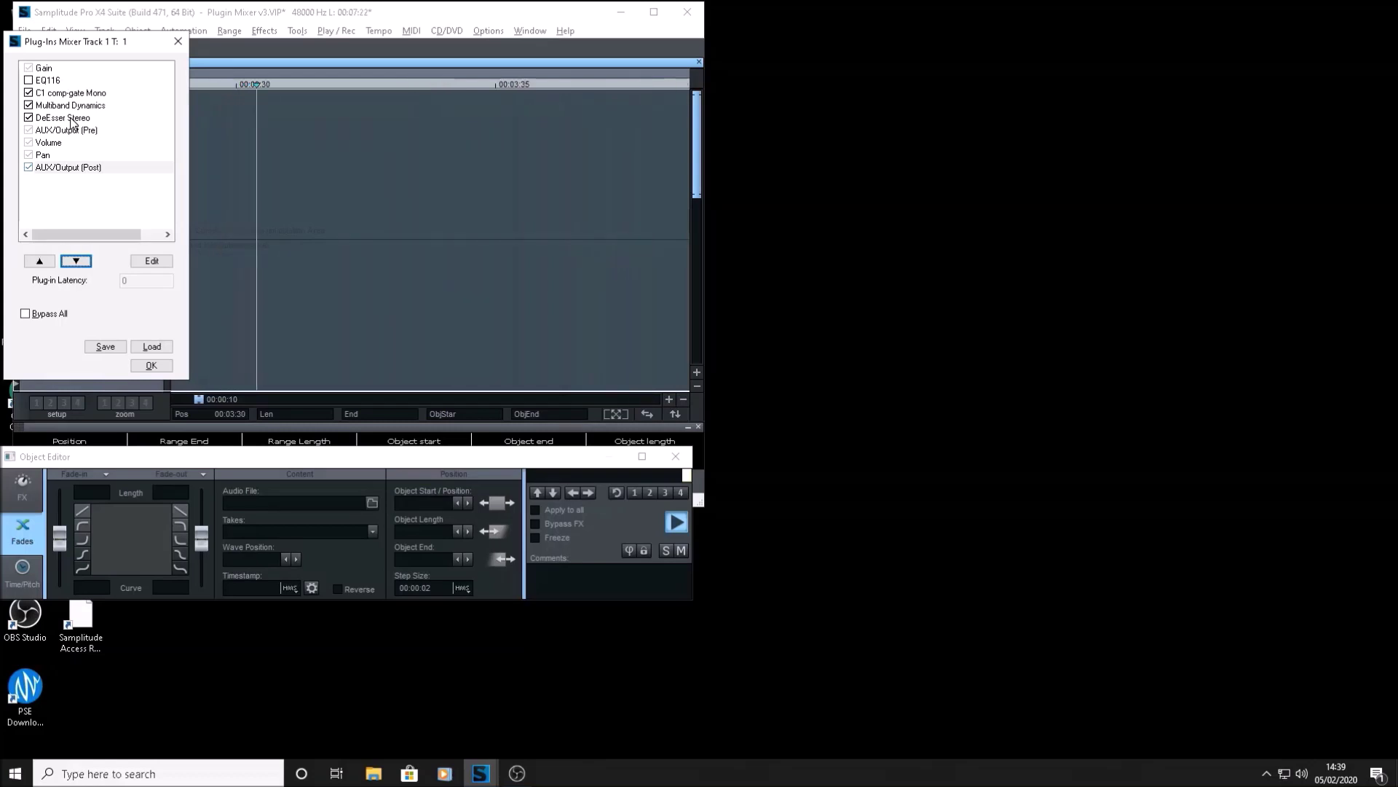
- Move DeEsser Stereo up one place in the chain, ahead of Multiband Dynamics, and check the new order
key("shift+Tab")
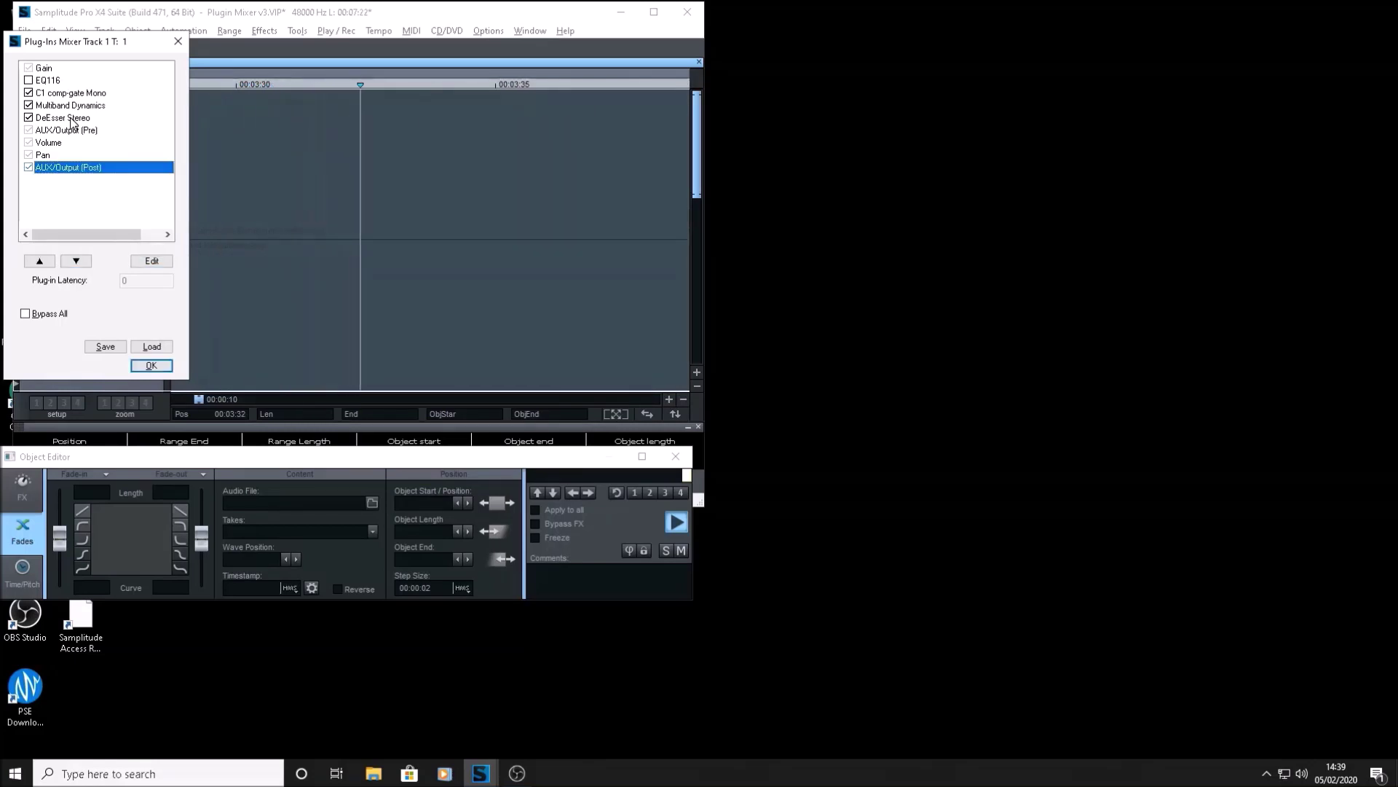
key("Up")
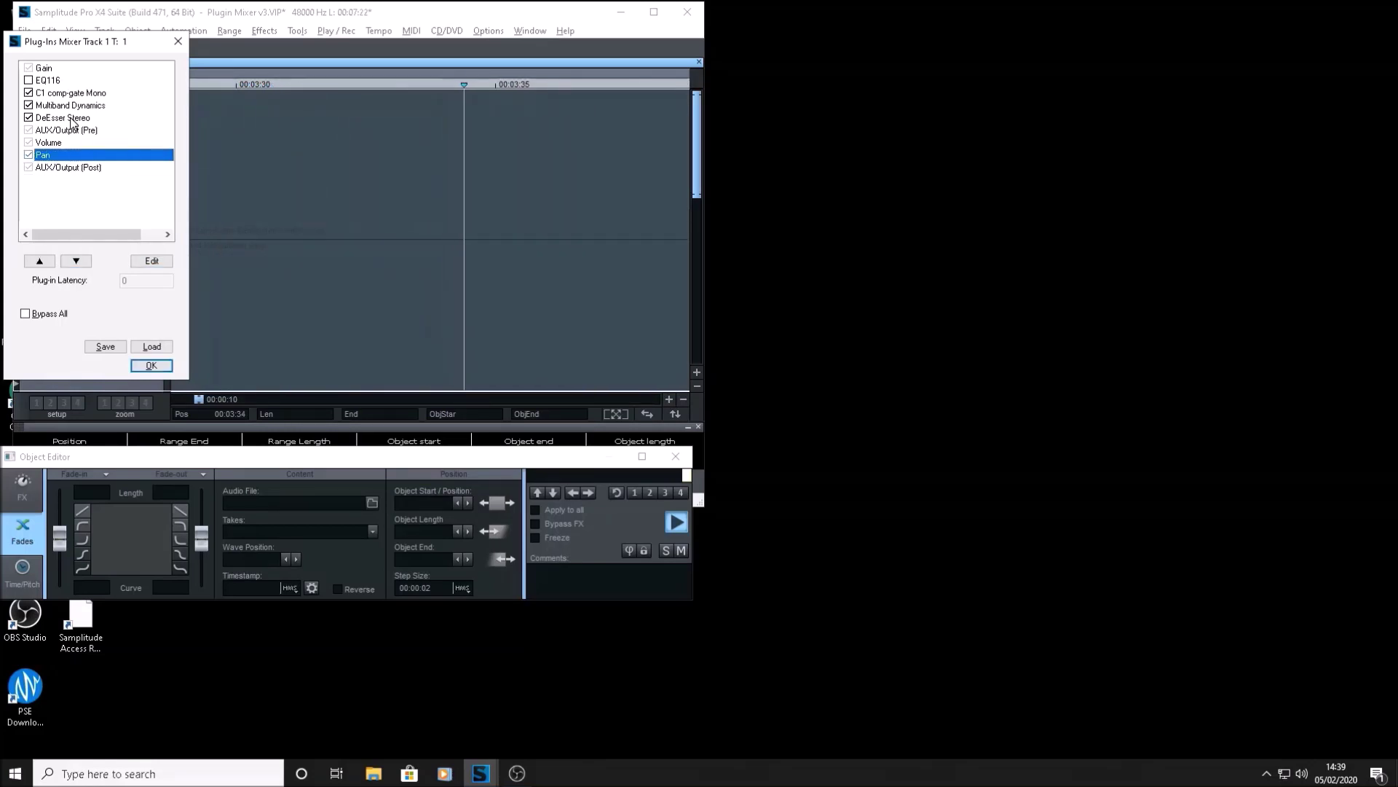
key("Up")
key("Up")
key("Up")
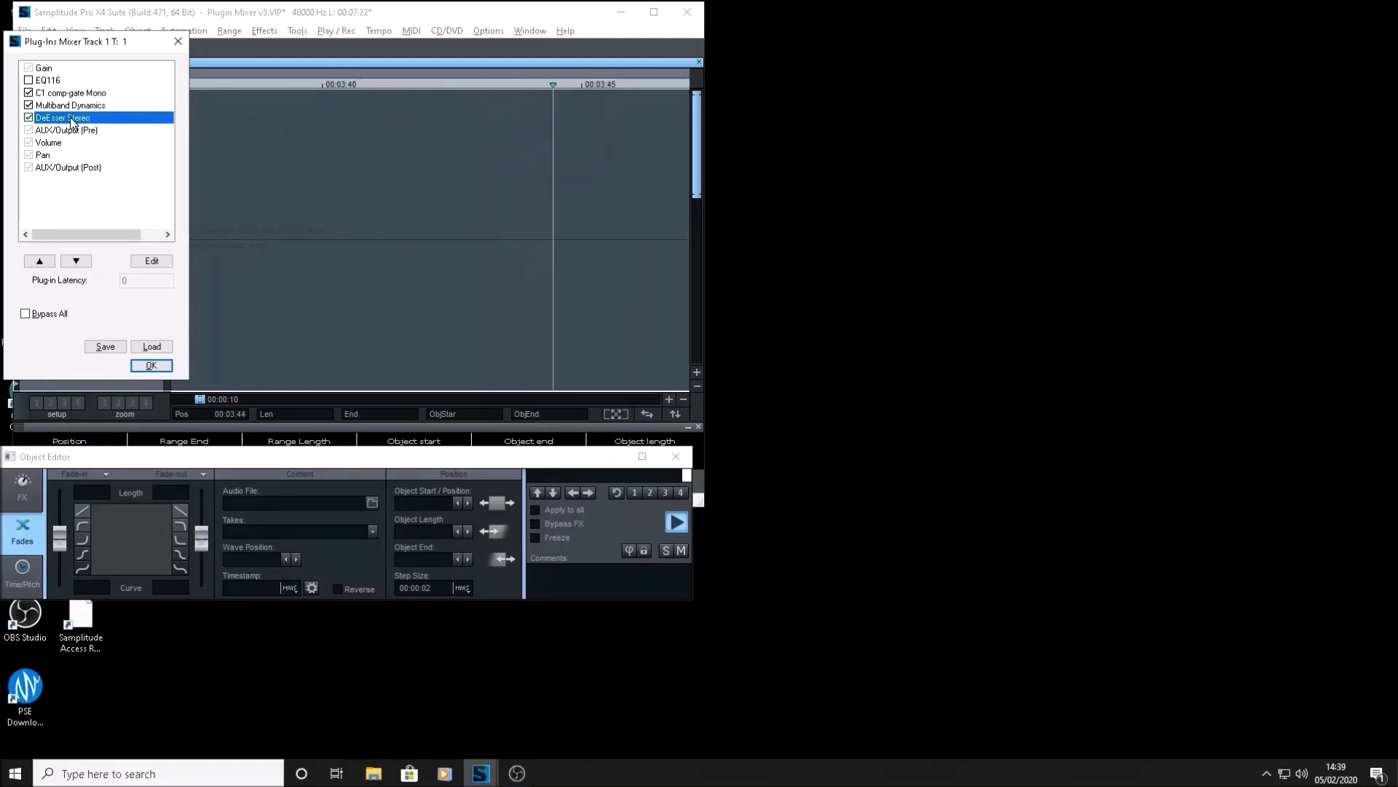
key("Tab")
key("Tab")
key("shift+Tab")
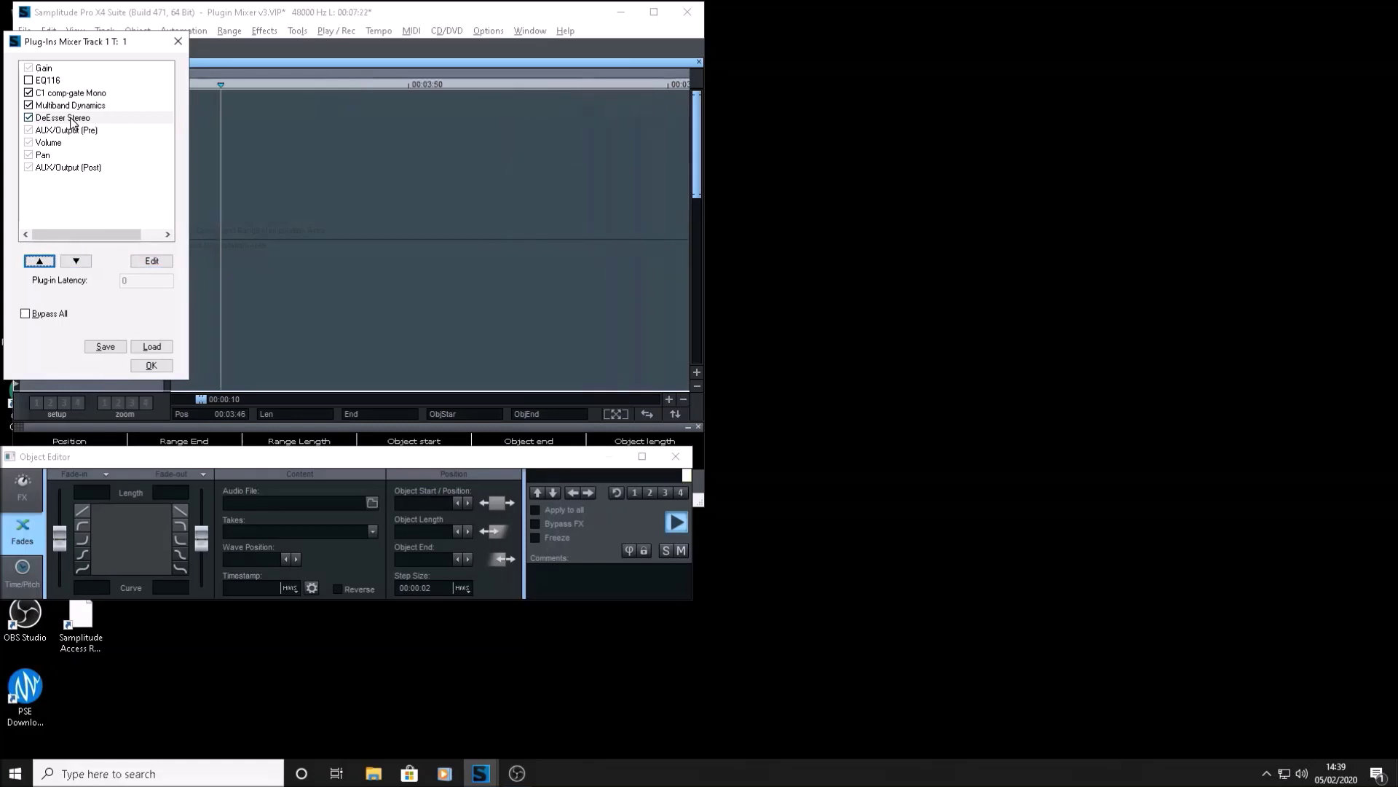
key("space")
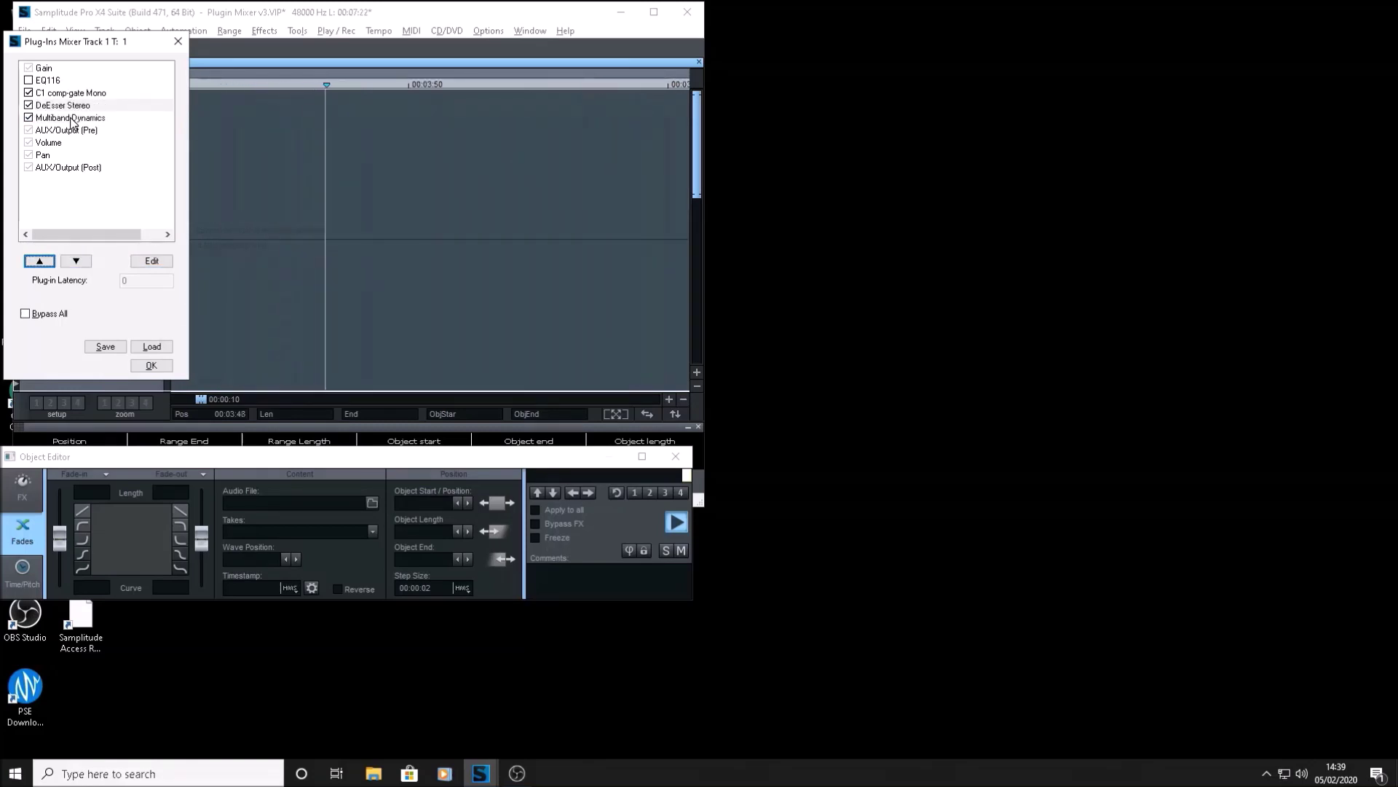
key("Tab")
key("Tab")
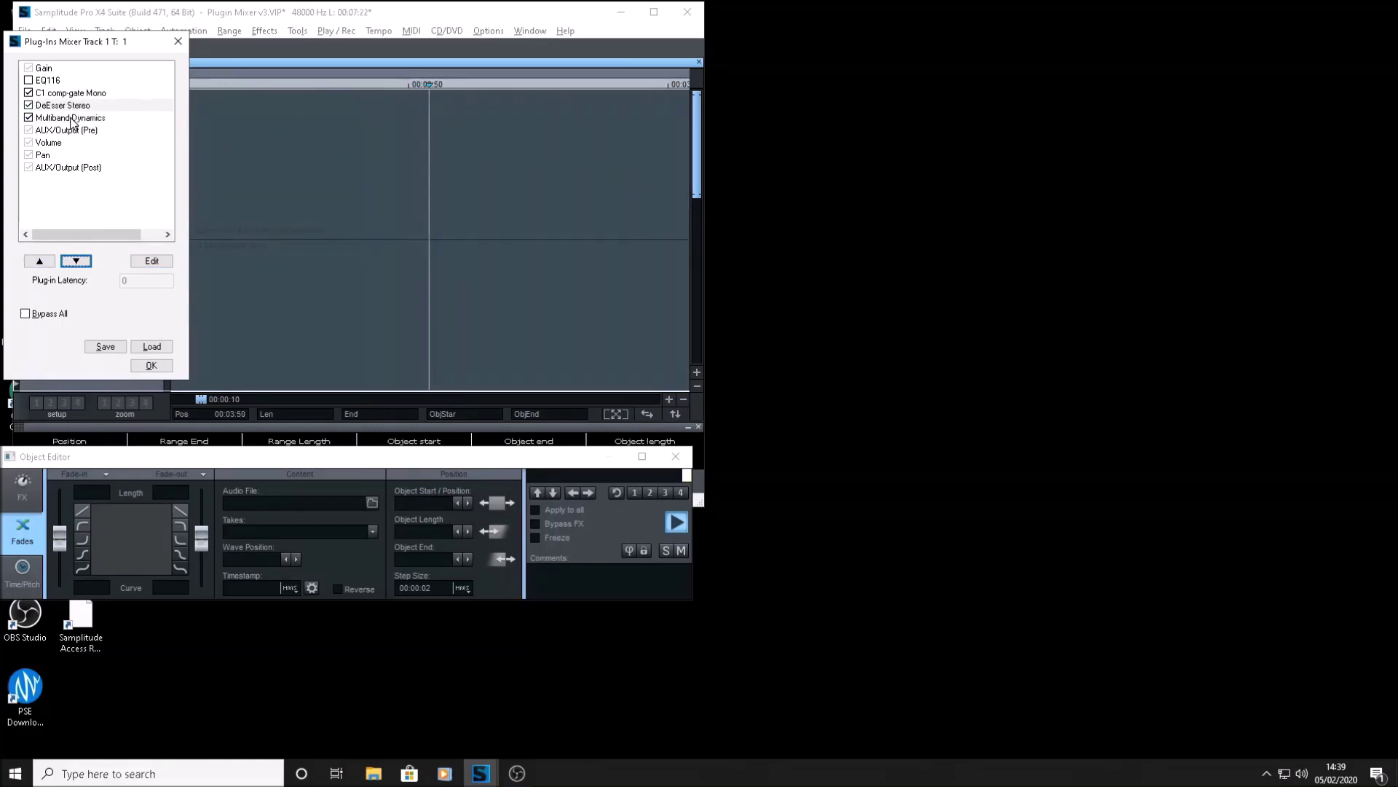
key("shift+Tab")
key("shift+Tab")
key("shift+Tab")
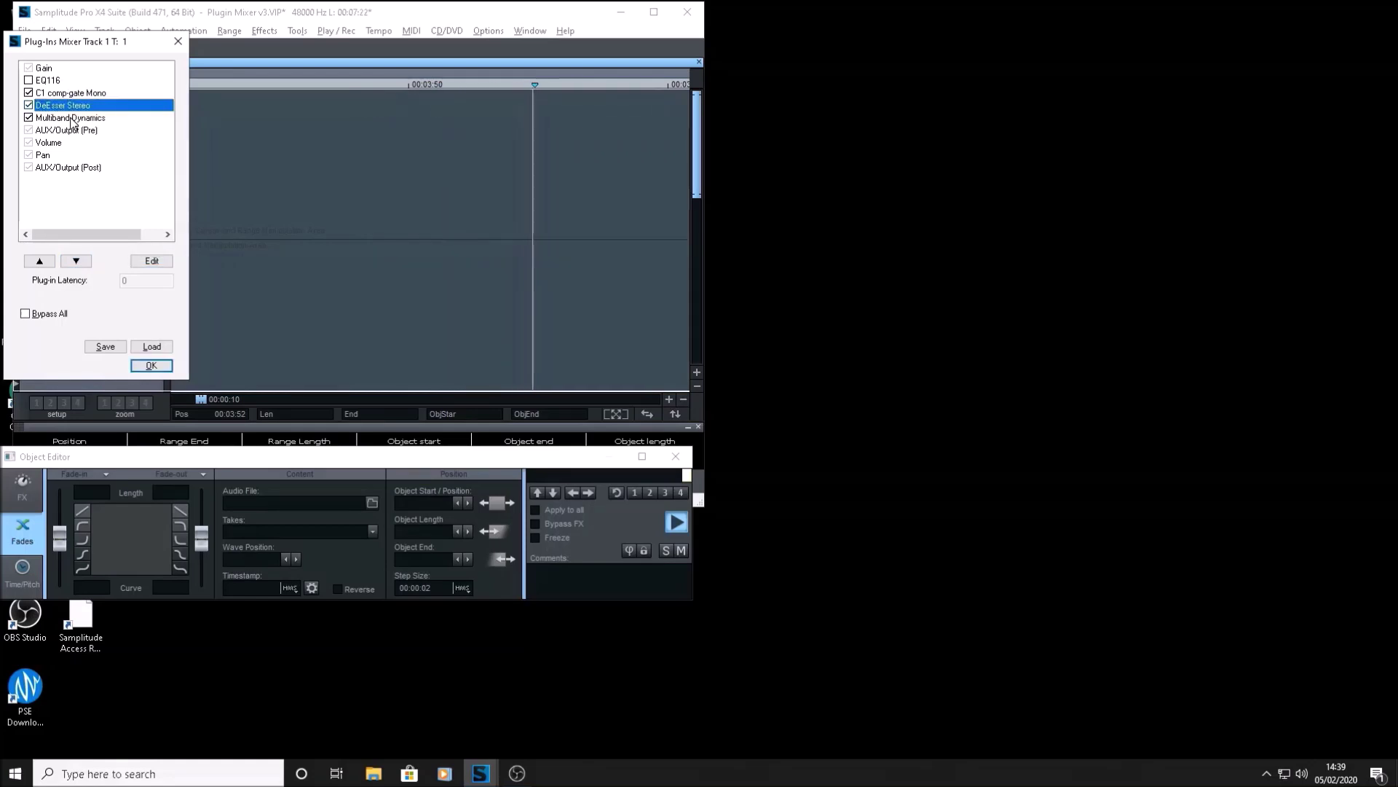
key("Down")
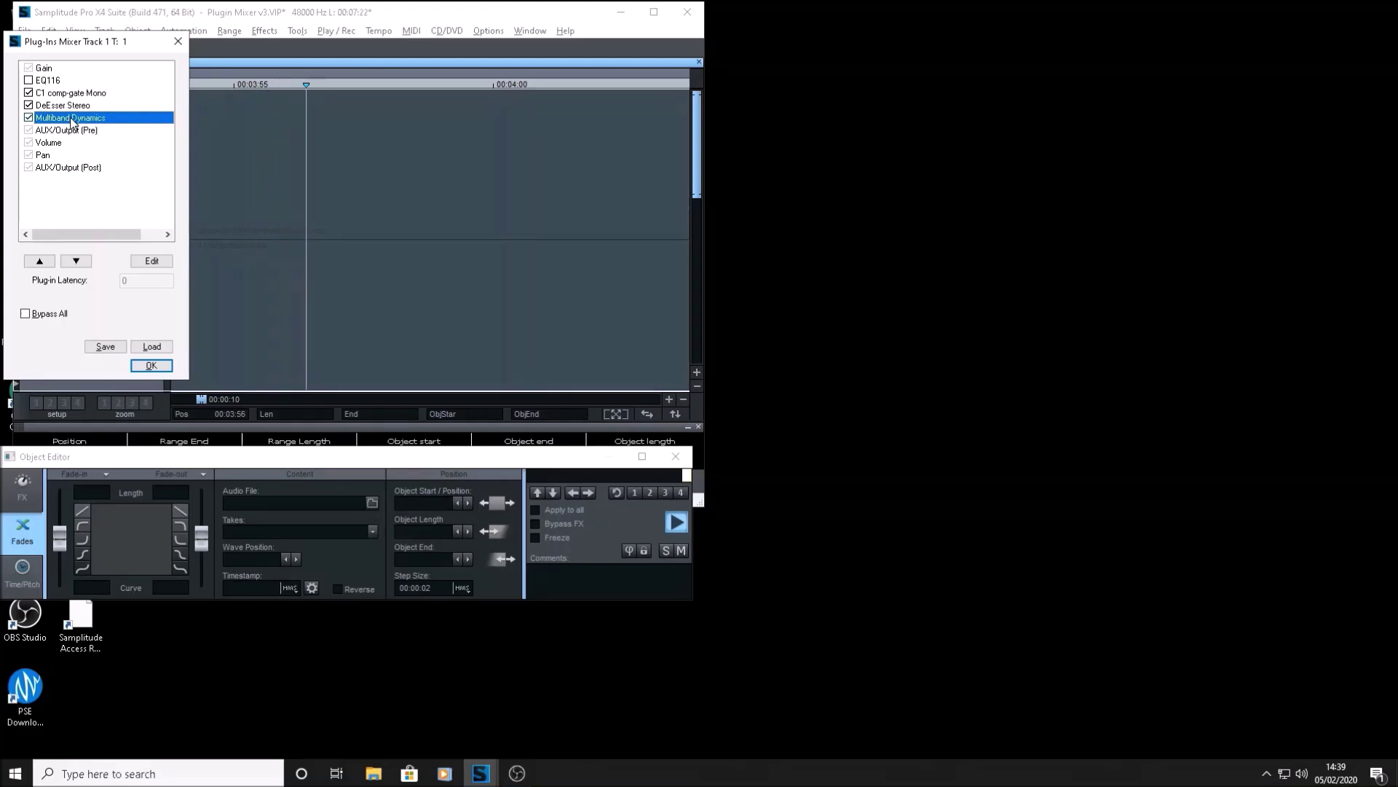
- Move DeEsser Stereo back down one place, after Multiband Dynamics, and check the order
key("Up")
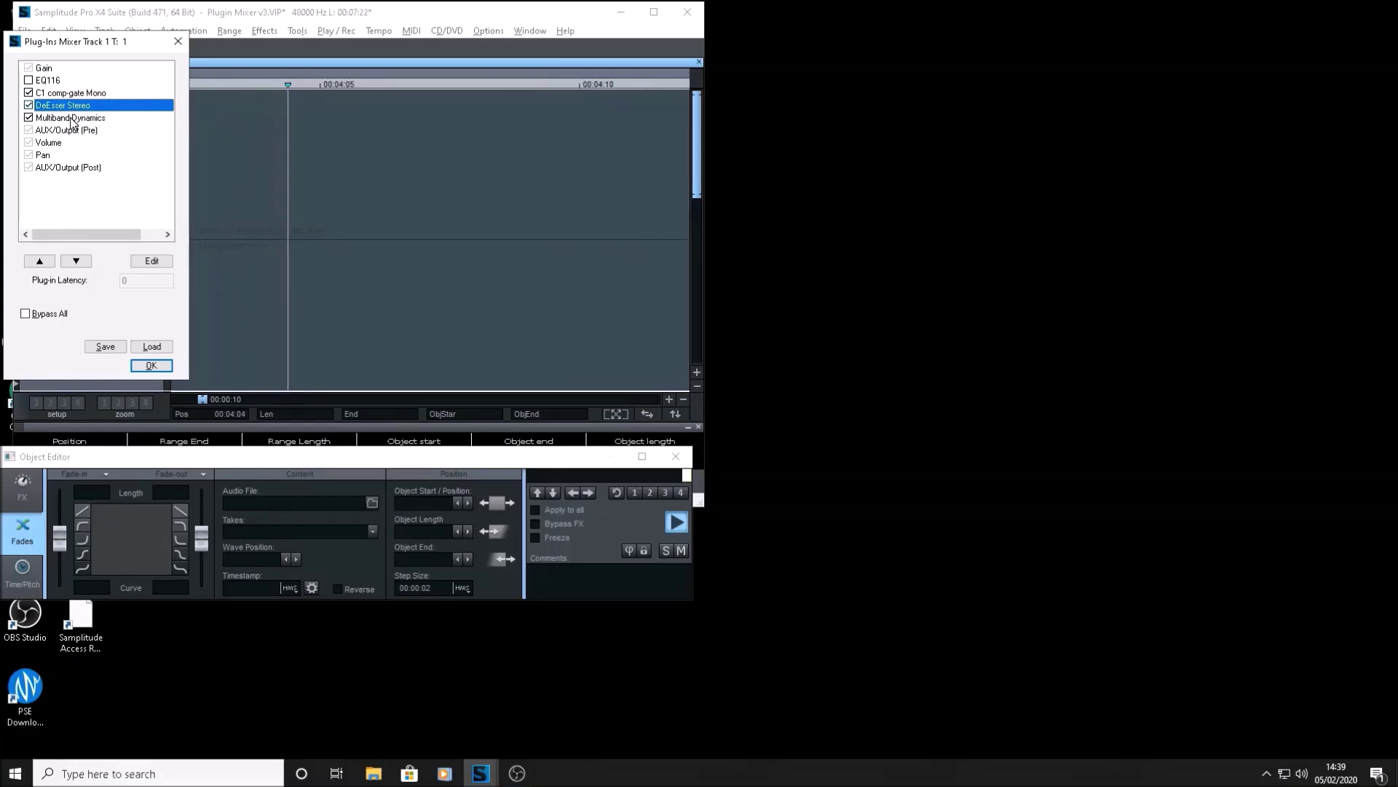
key("Tab")
key("space")
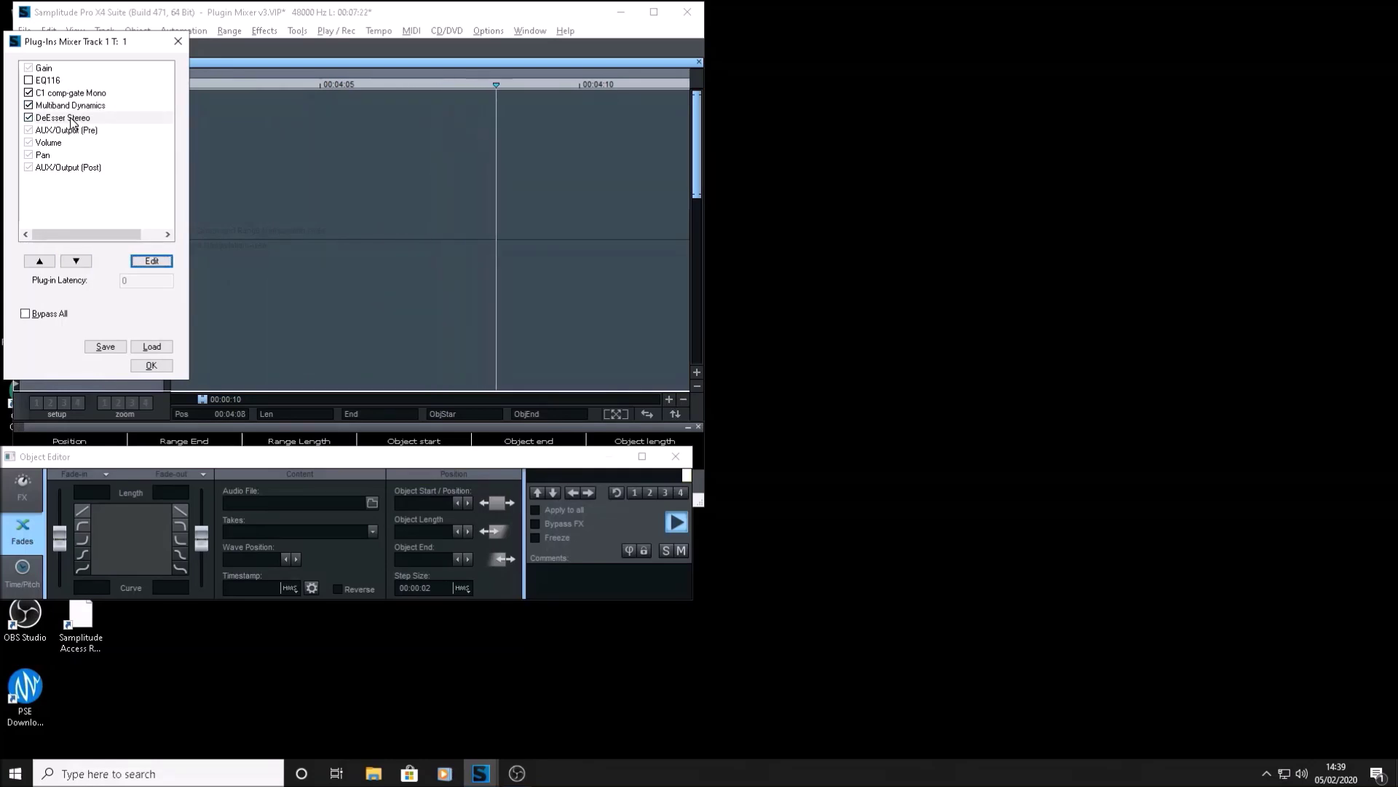
left_click(73, 120)
key("Down")
key("Up")
key("Up")
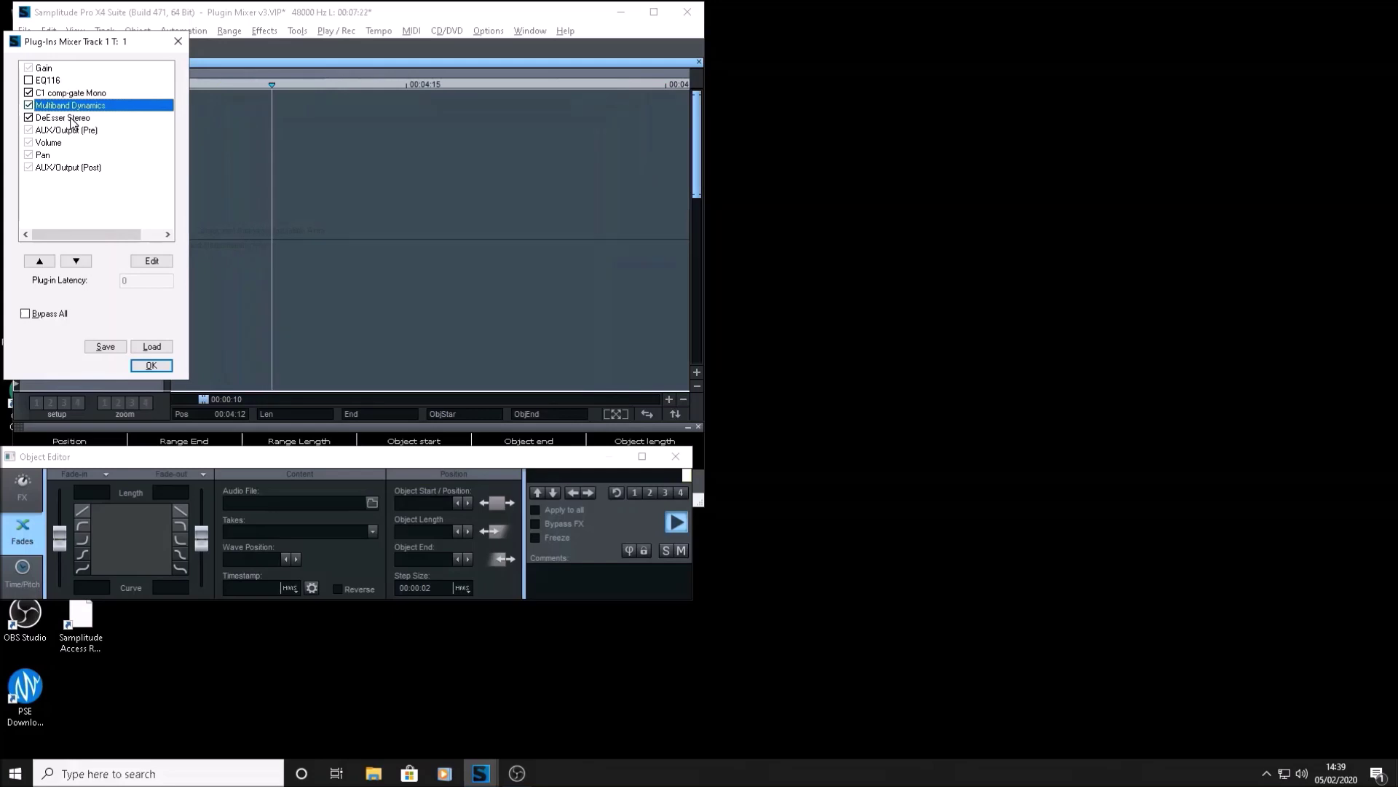
key("Down")
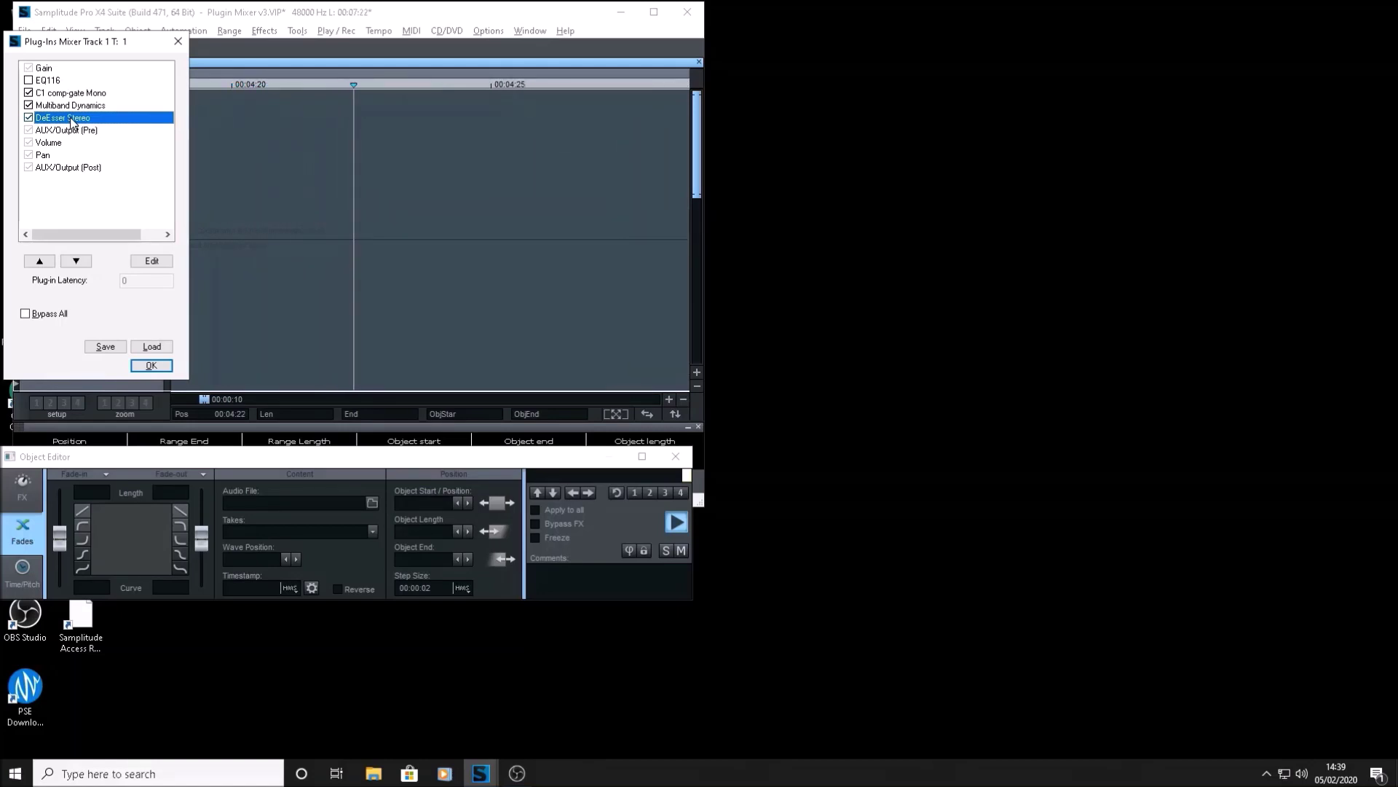
- Move C1 comp-gate Mono down one place in the chain, after Multiband Dynamics, and check the order
key("Up")
key("Up")
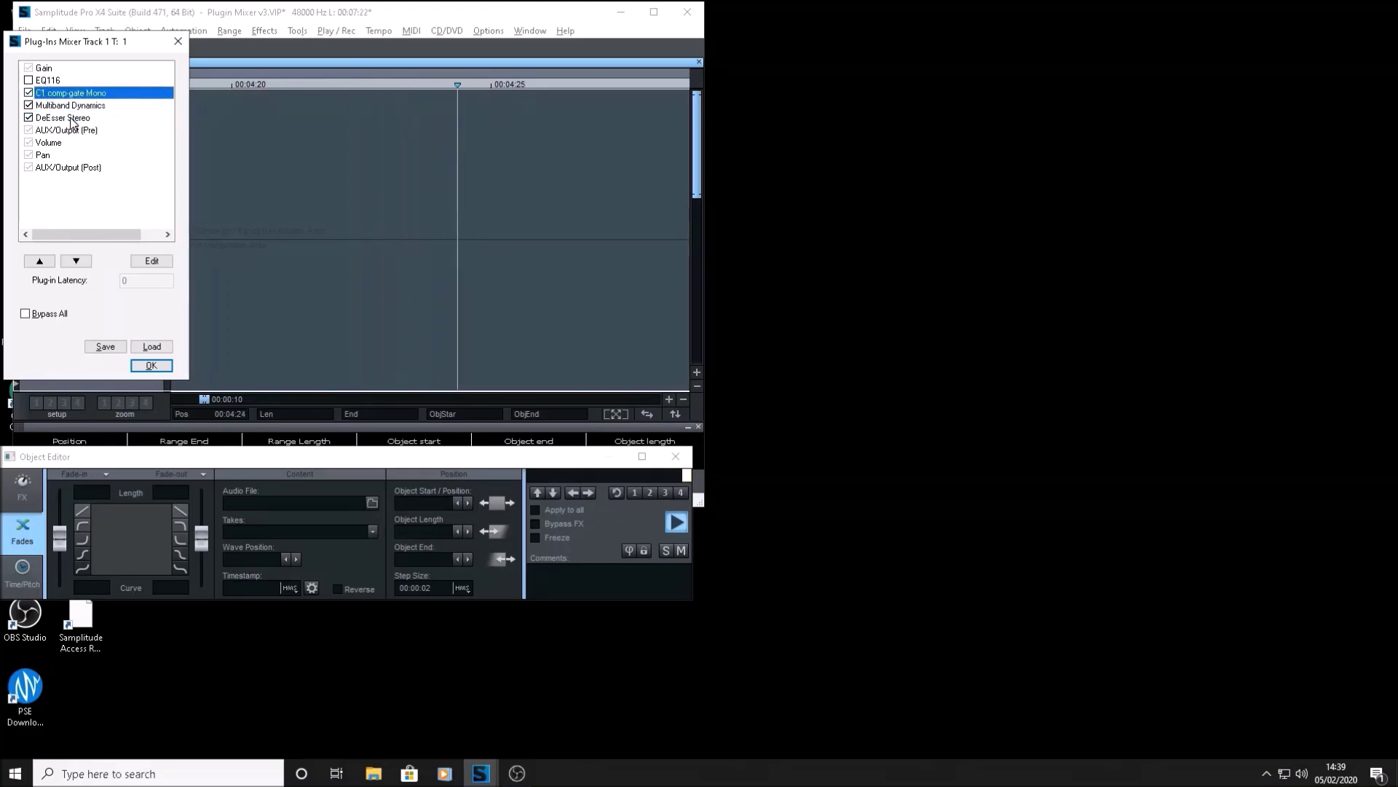
key("Up")
key("Down")
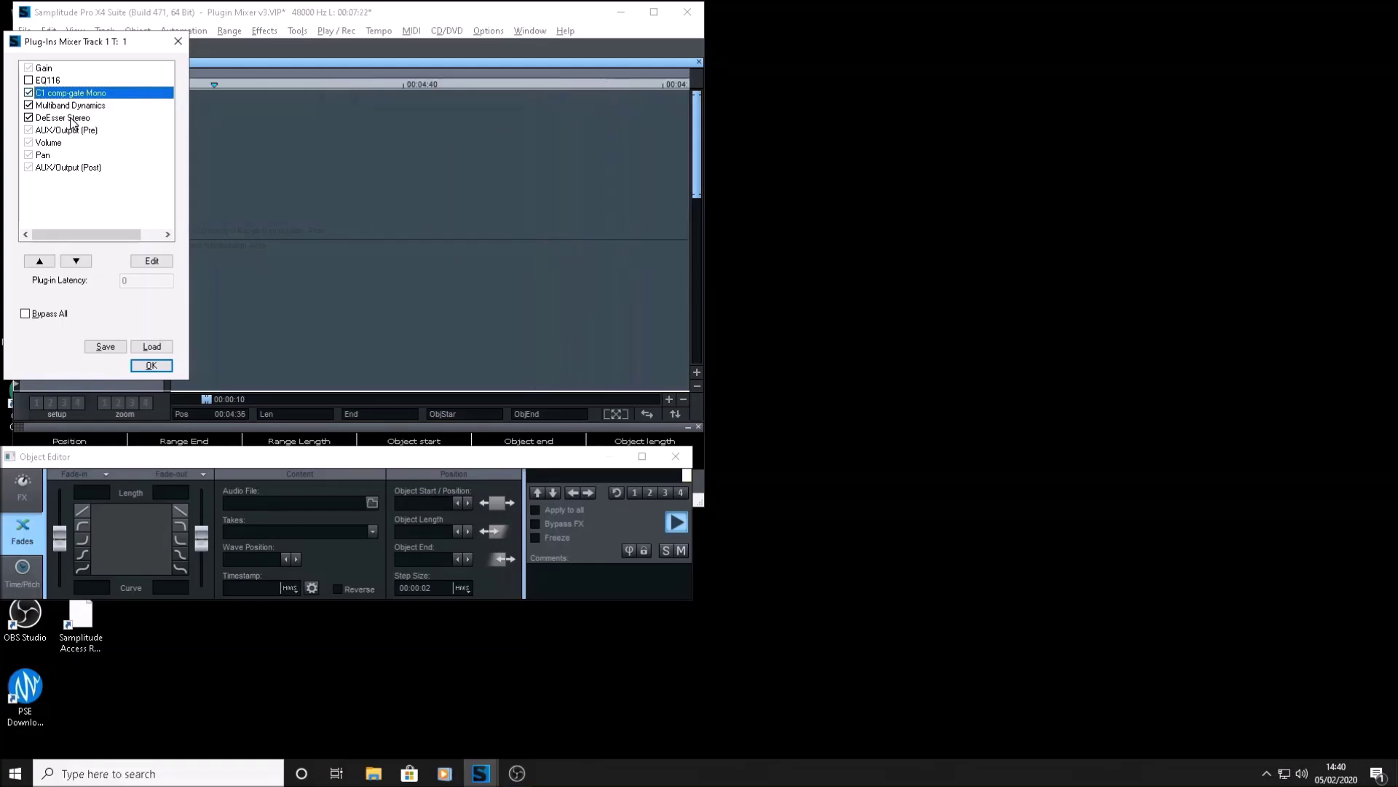
key("ctrl+Down")
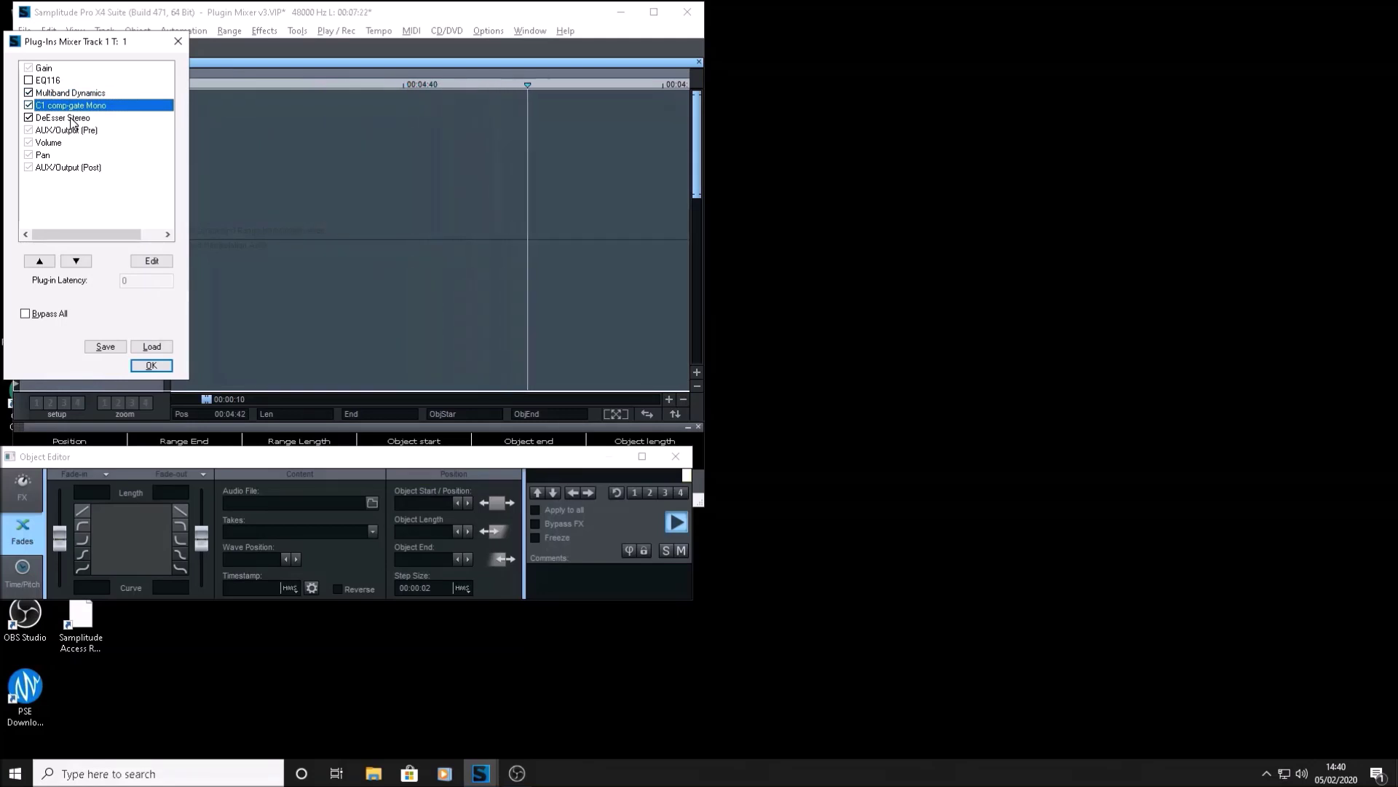
key("Up")
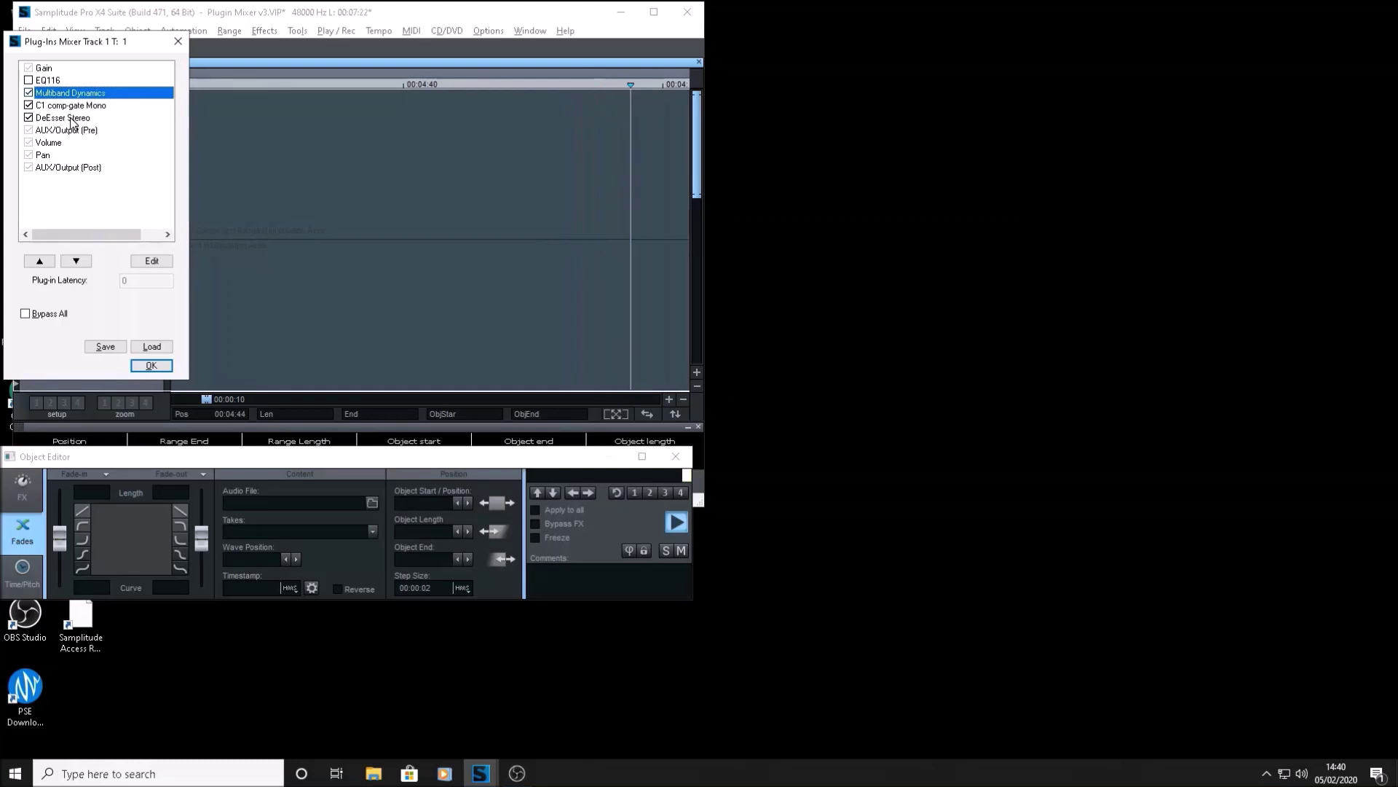
key("Down")
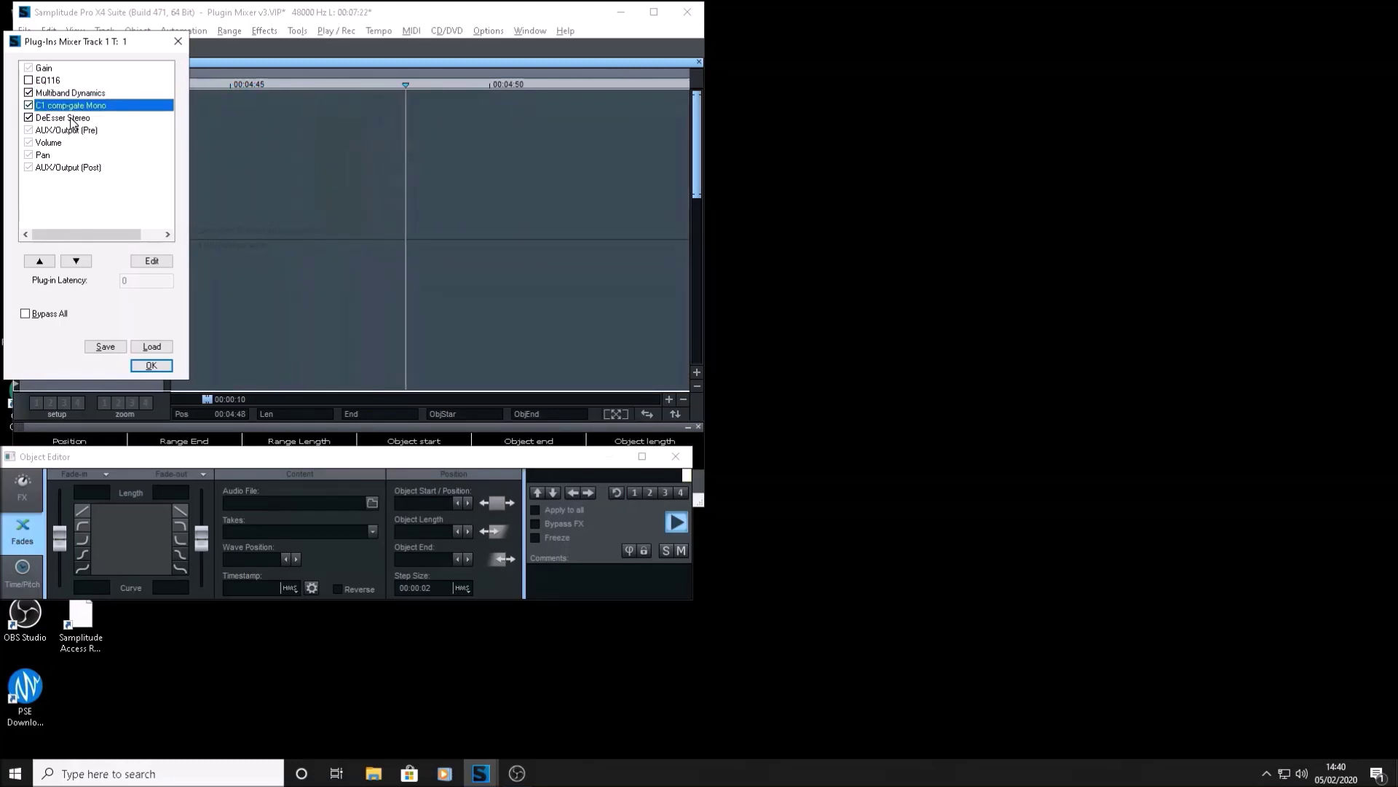
- Move Multiband Dynamics up one place in the chain, ahead of EQ116
key("Up")
key("Up")
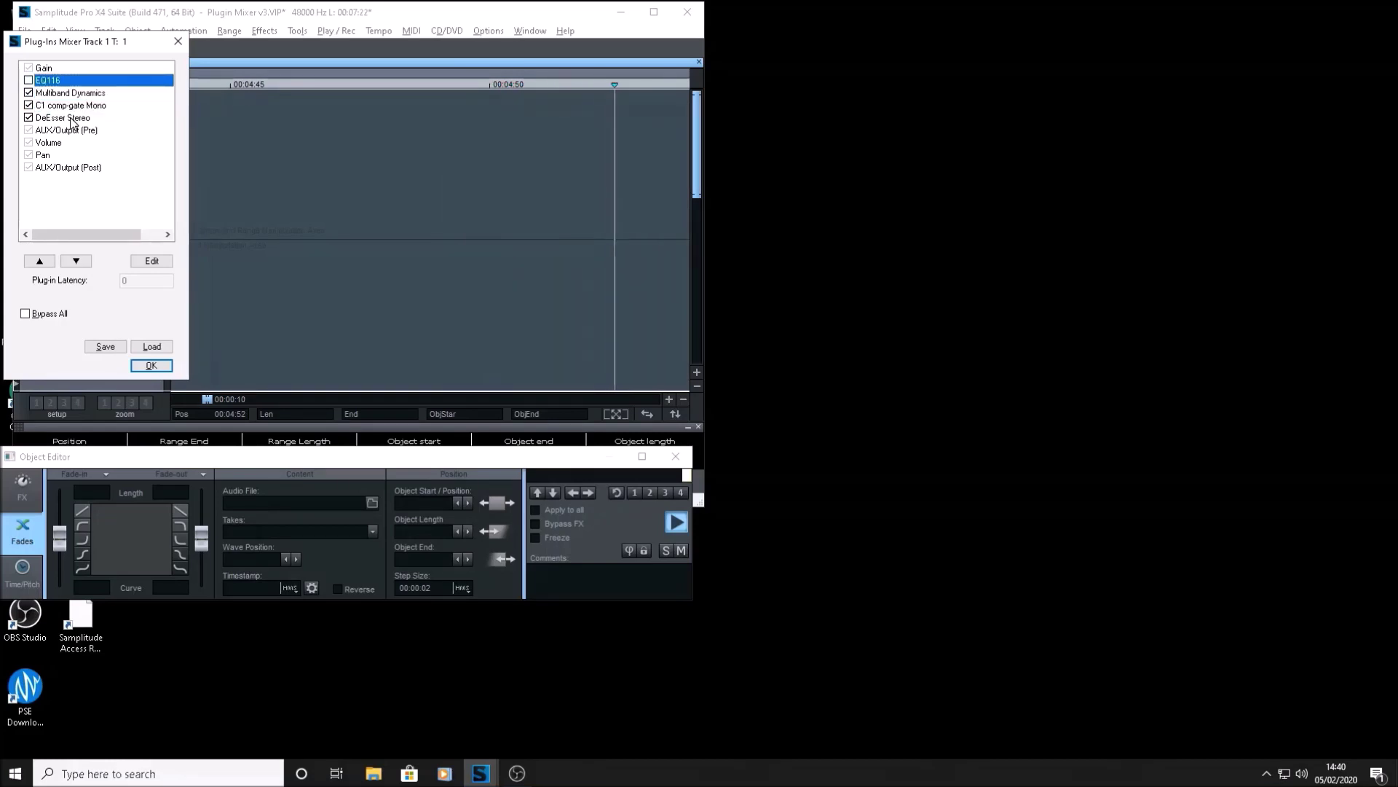
key("Down")
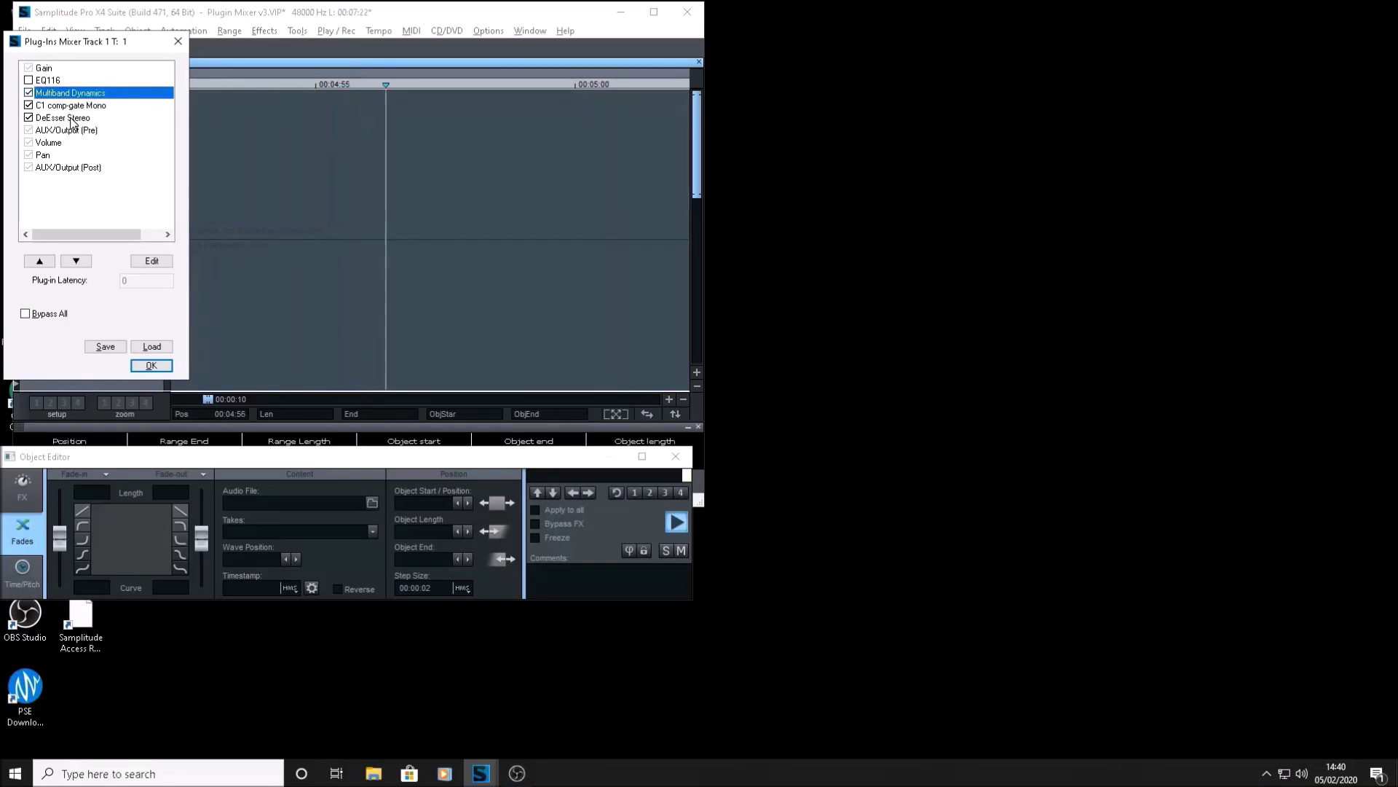
key("ctrl+Up")
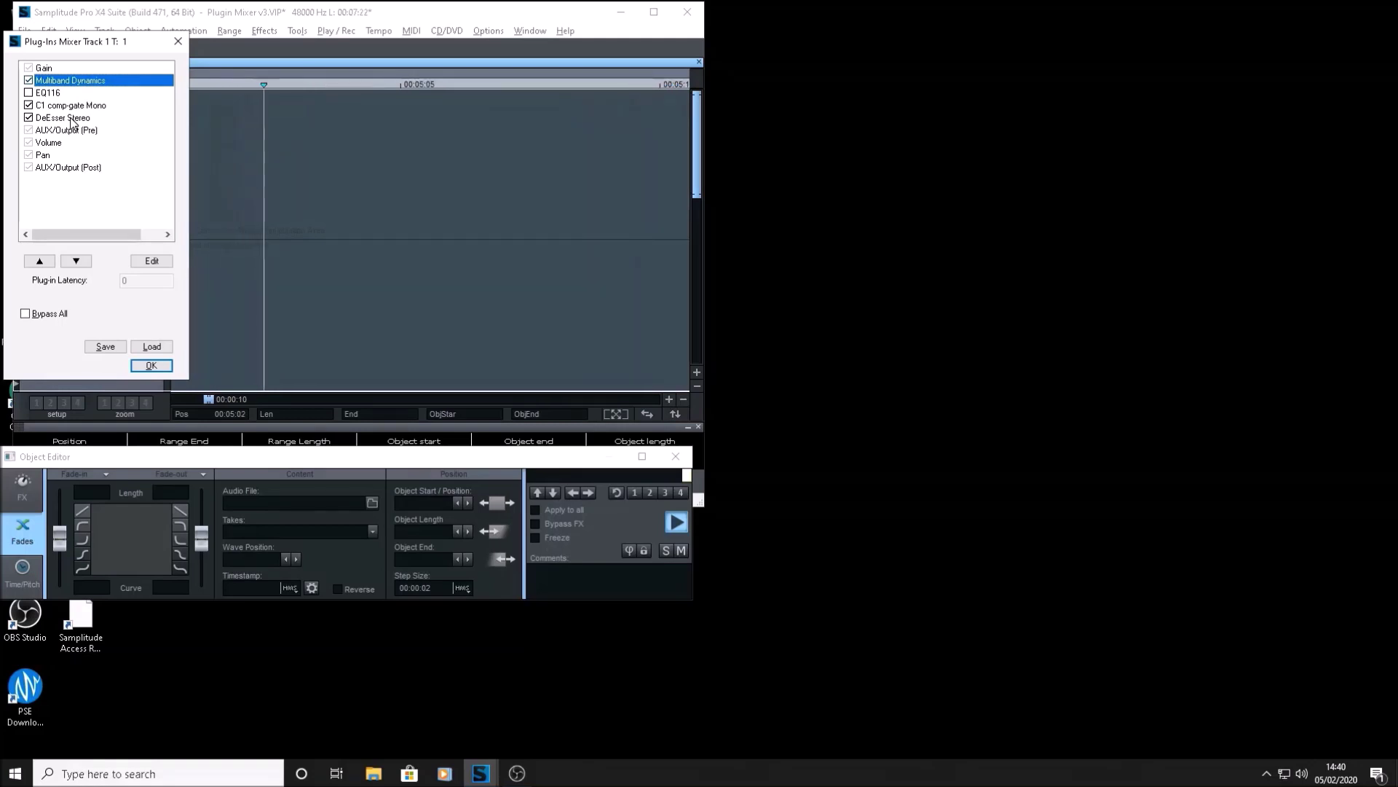
- Check the order of Multiband Dynamics and EQ116 in track 1's plug-in chain
key("Down")
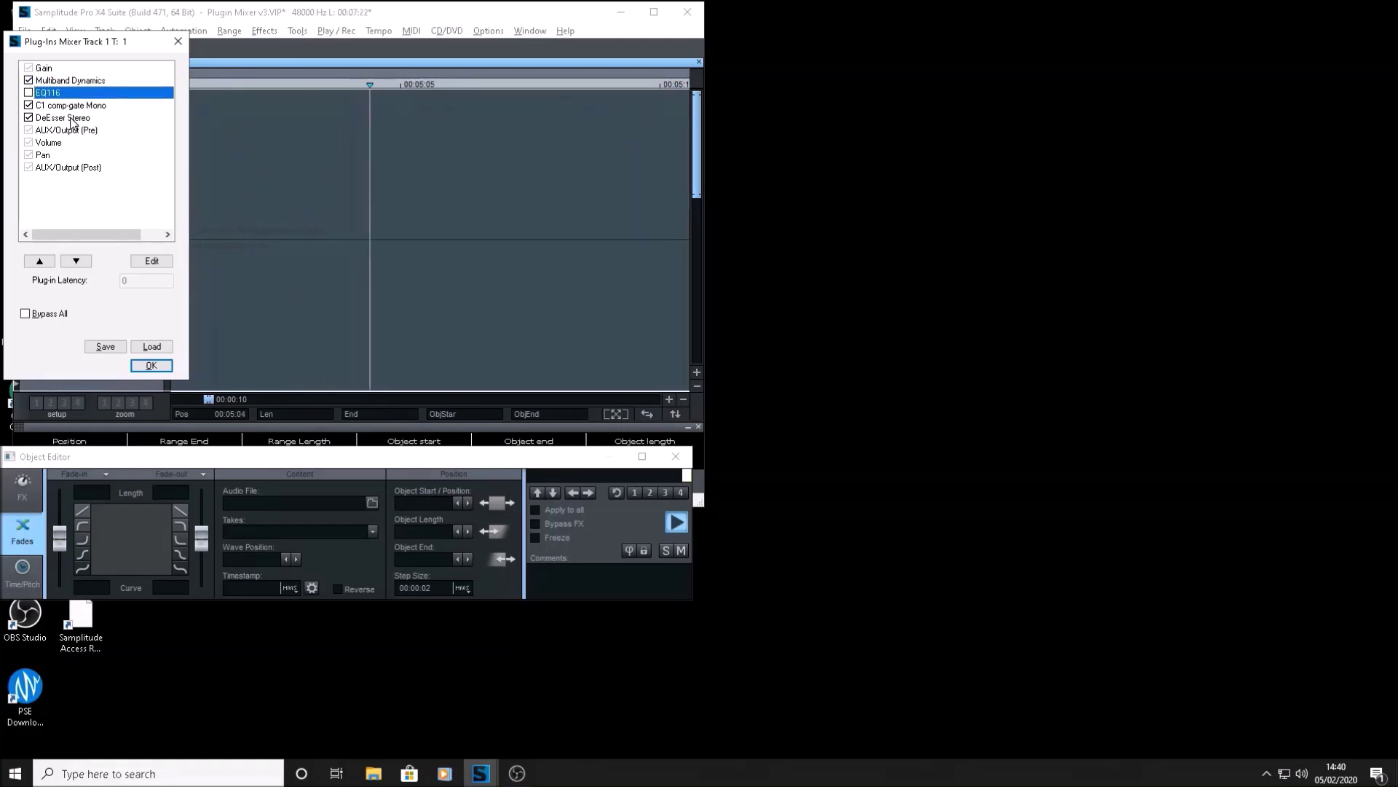
key("Up")
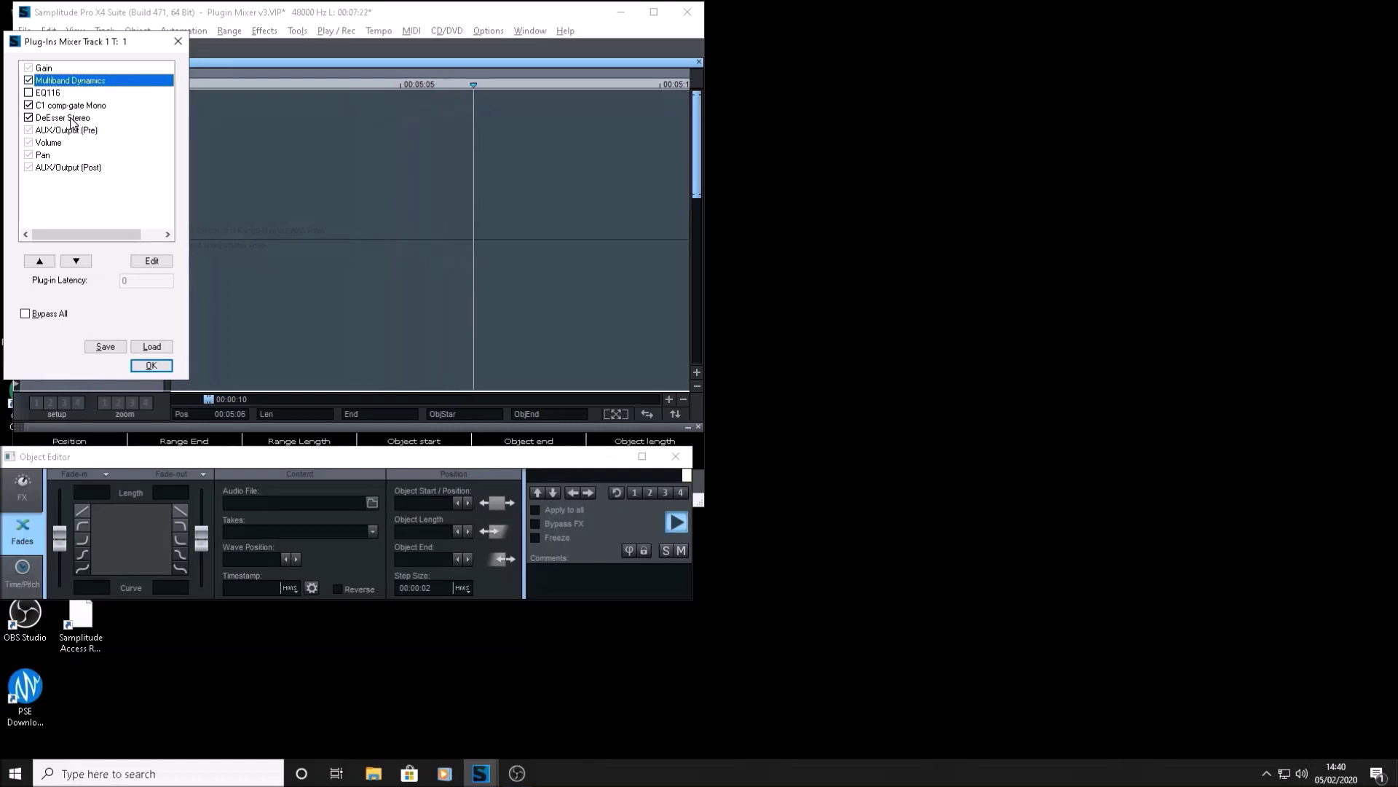
key("Down")
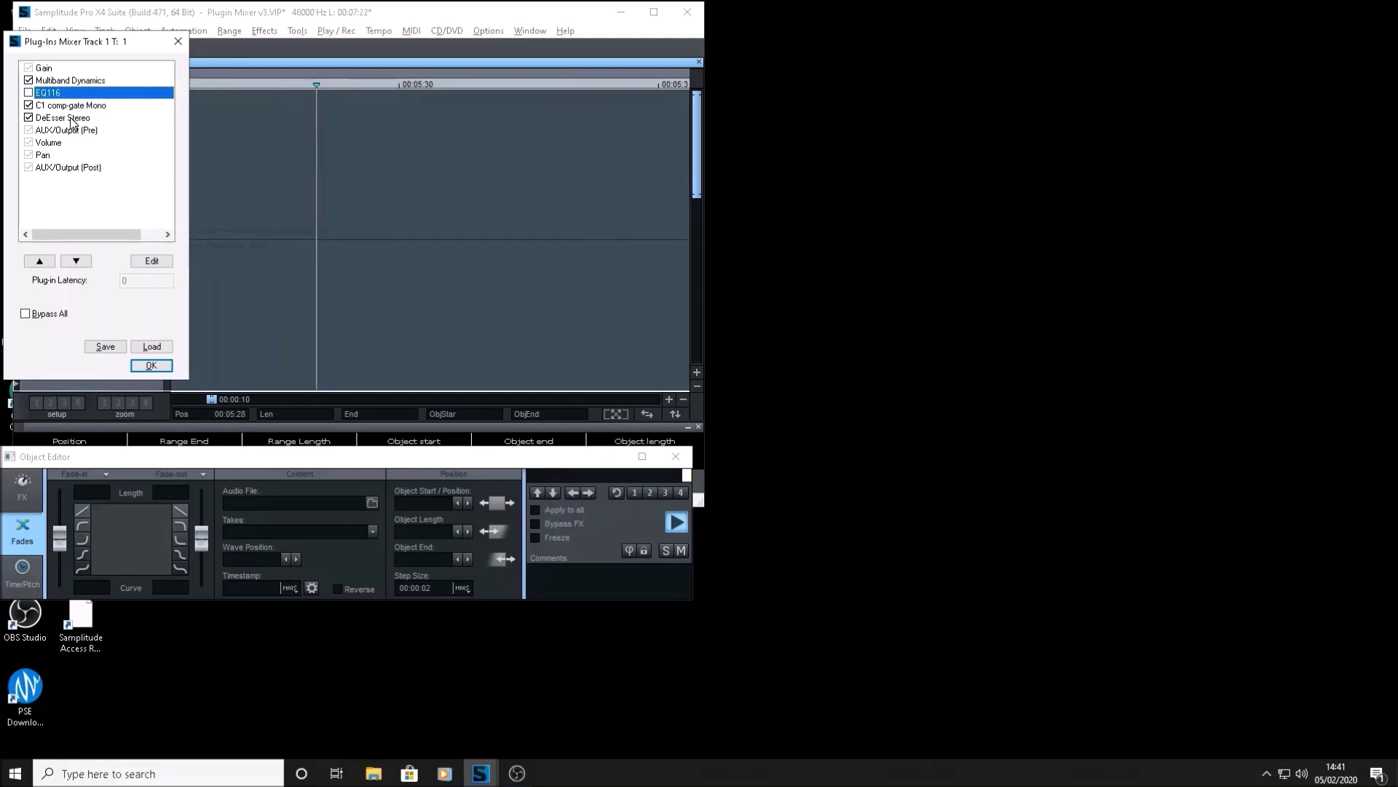
- Save the plug-in chain as a track mixer setup over the existing Test 3.TRK in the TrackFX folder
key("Tab")
key("Tab")
key("Tab")
key("Tab")
key("Tab")
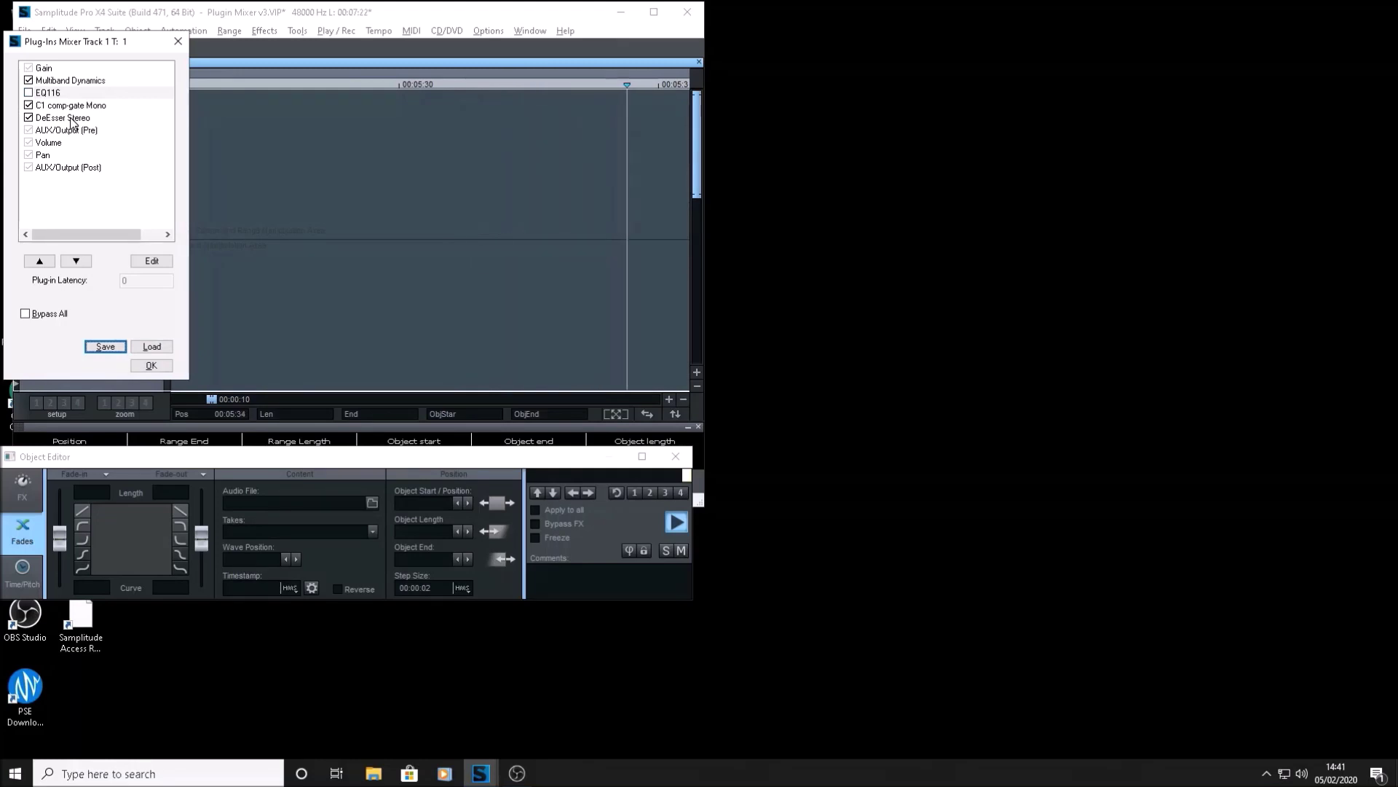
left_click(104, 347)
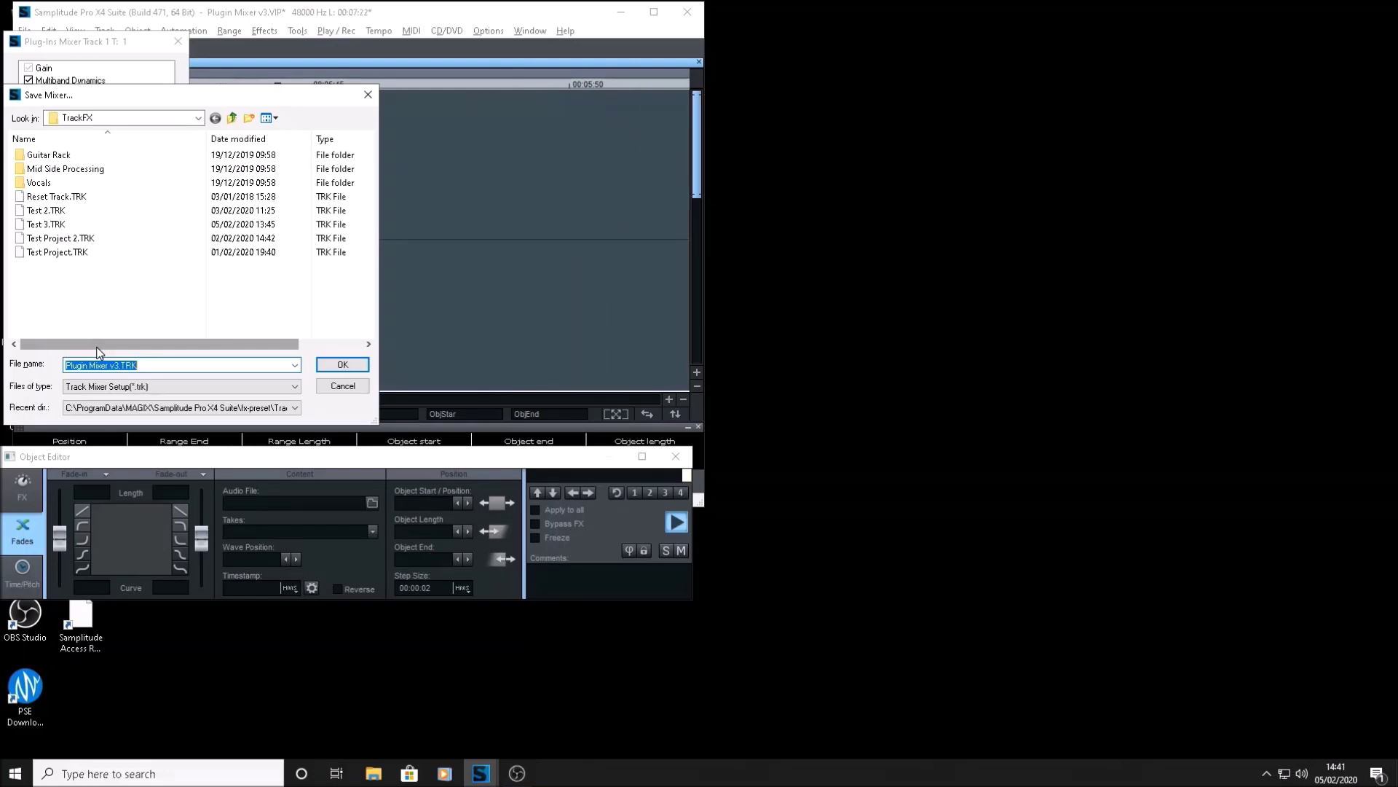
left_click(98, 346)
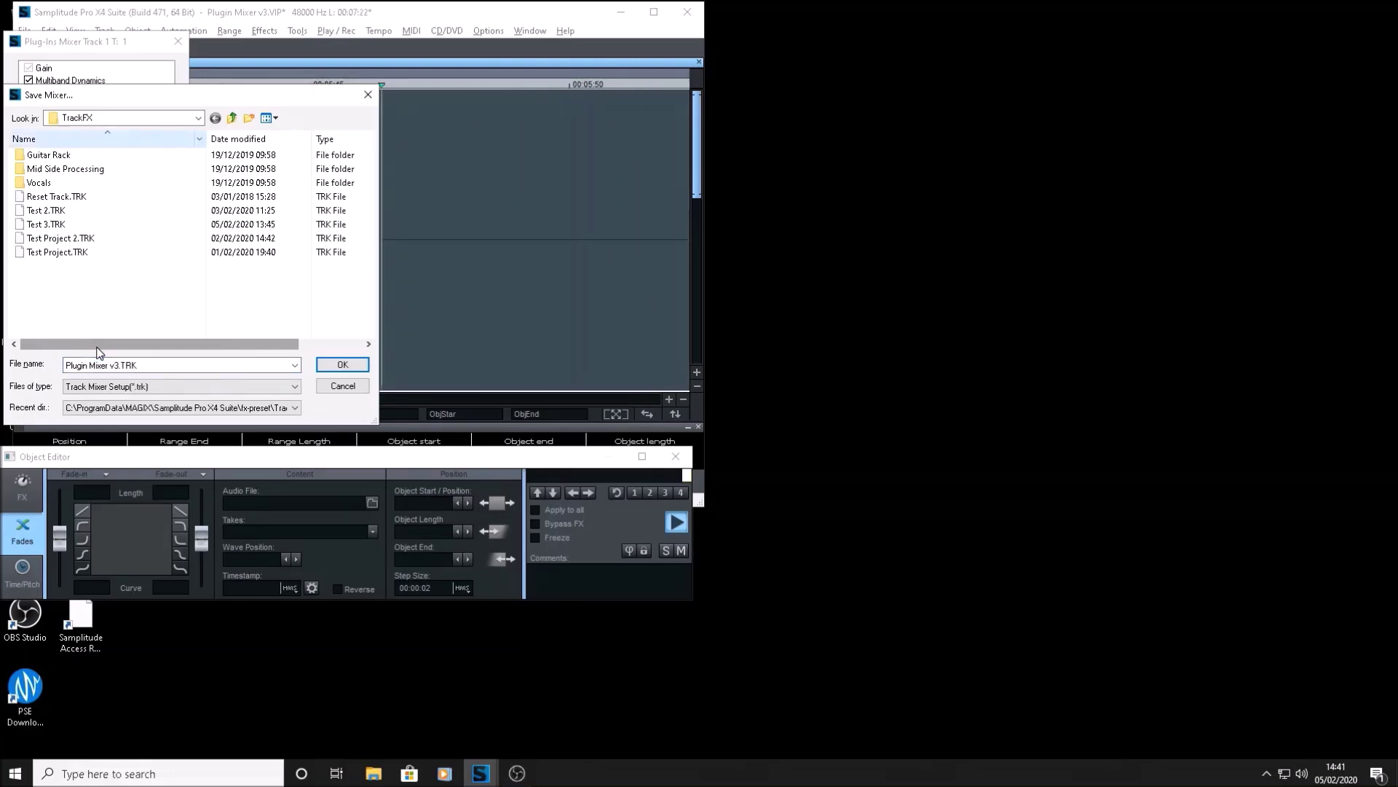
key("t")
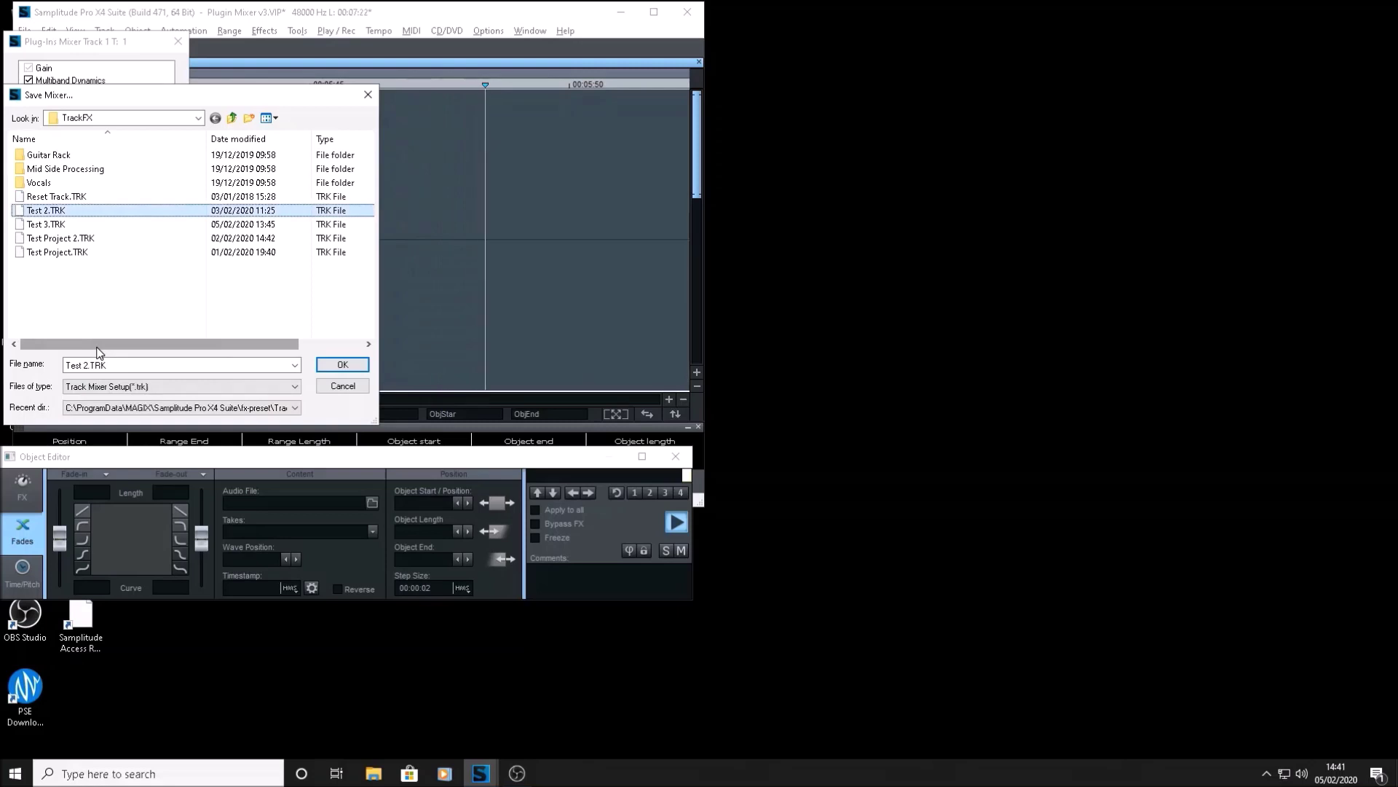
key("Down")
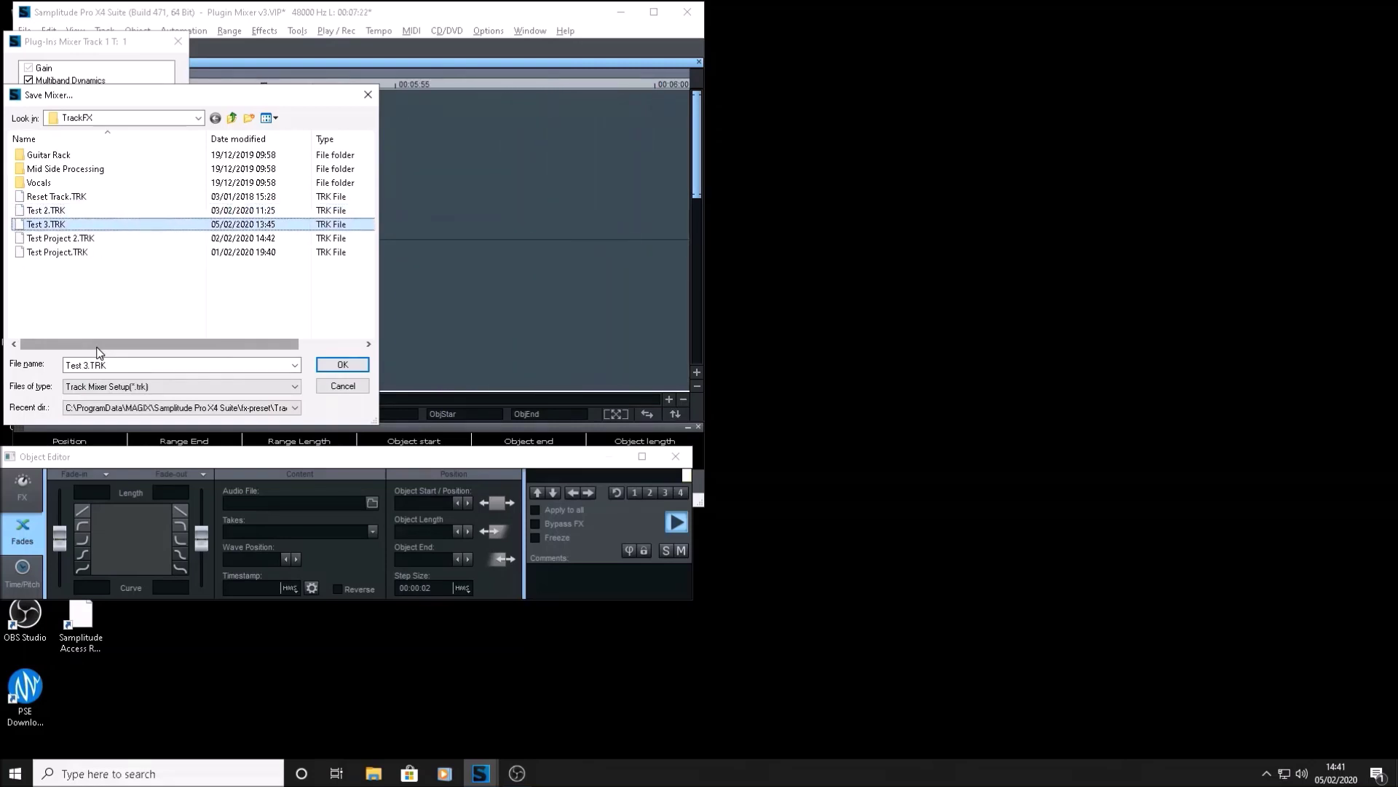
key("Tab")
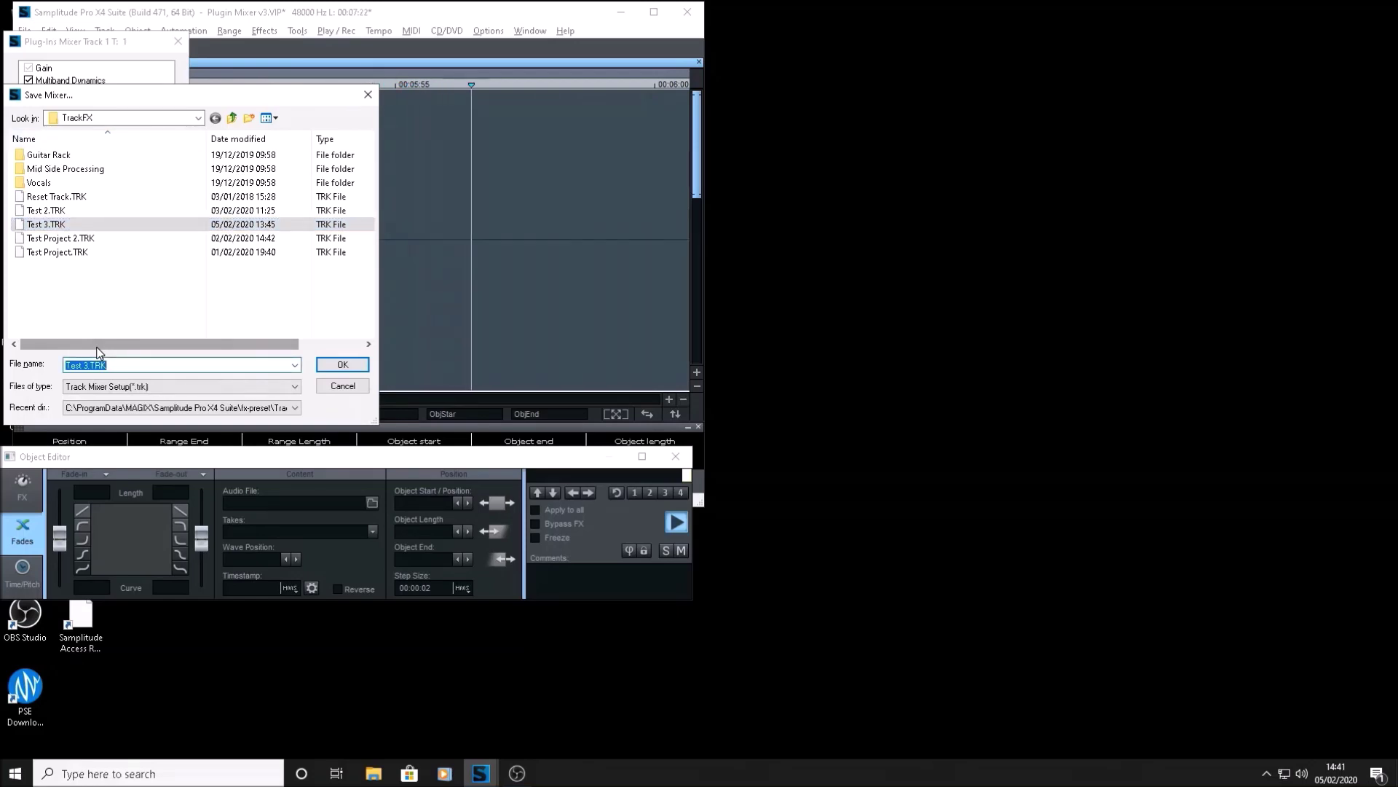
key("Return")
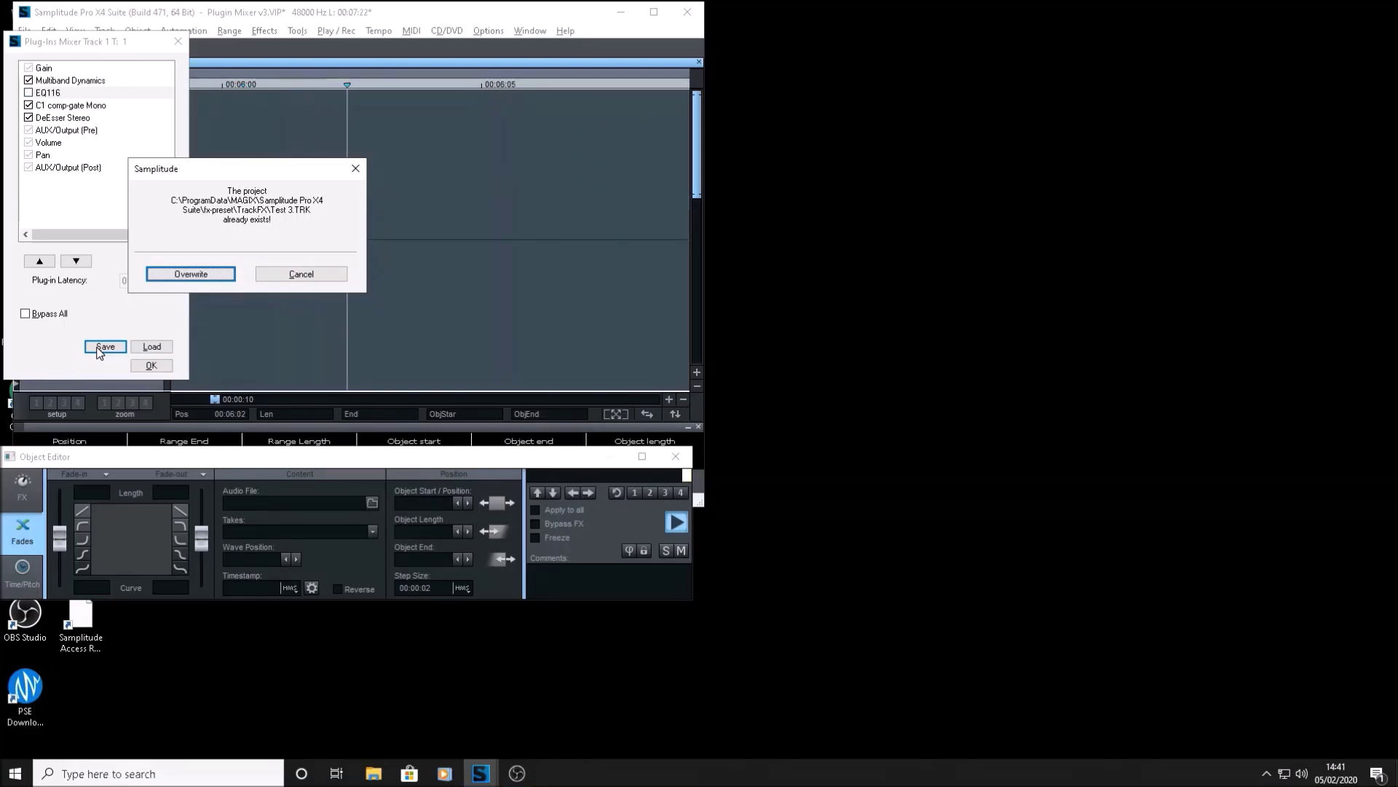
key("Return")
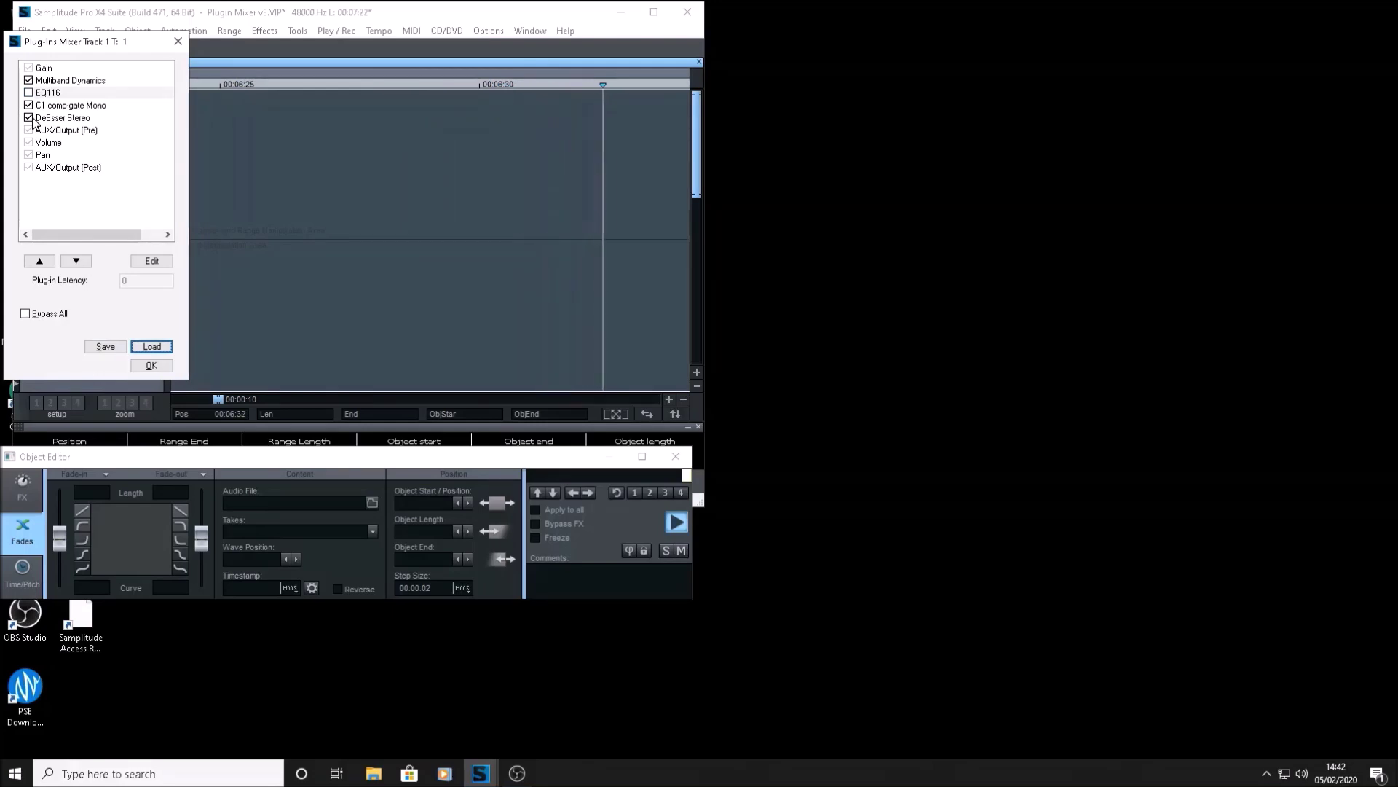
- Load the track mixer setup Test 2.TRK from the TrackFX folder into track 1
left_click(145, 346)
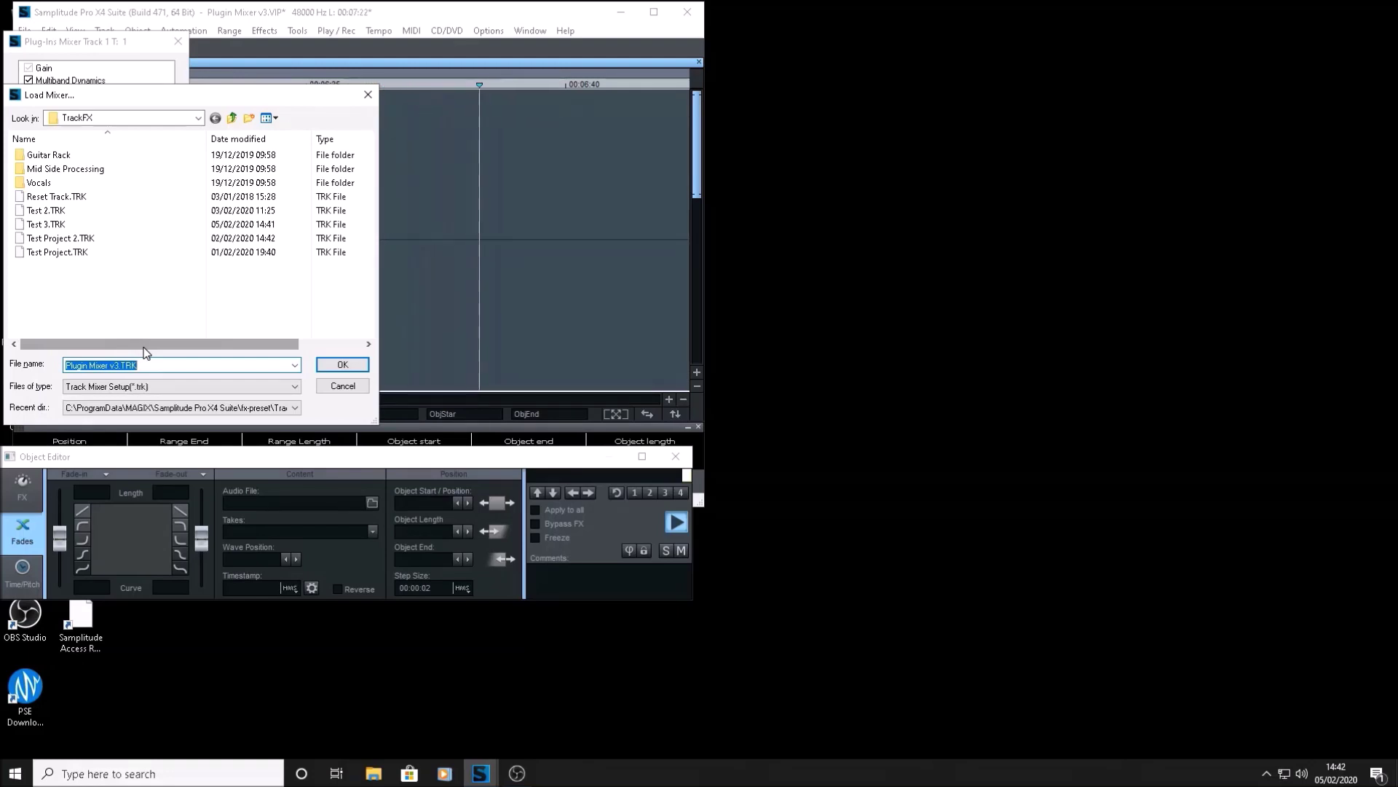
left_click(144, 346)
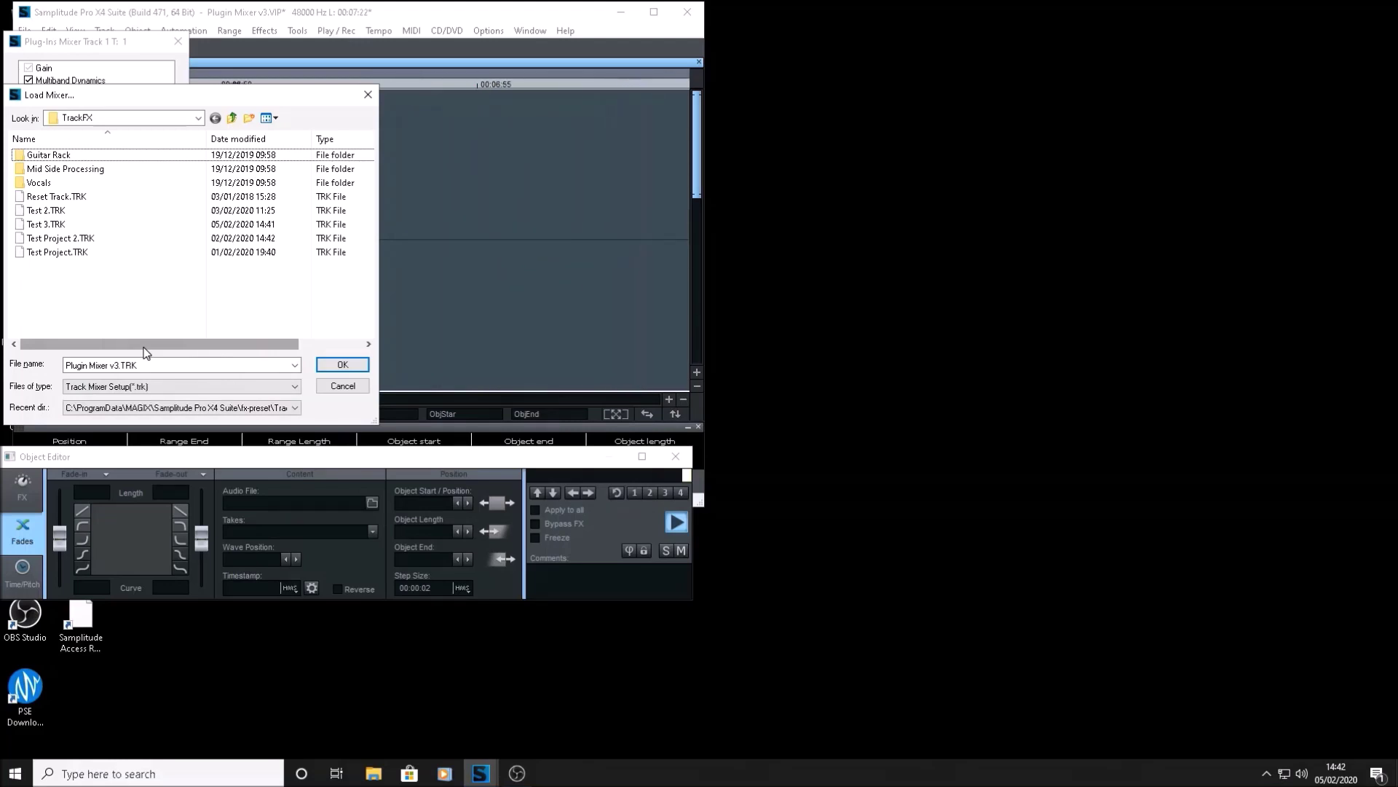
key("Down")
key("Down")
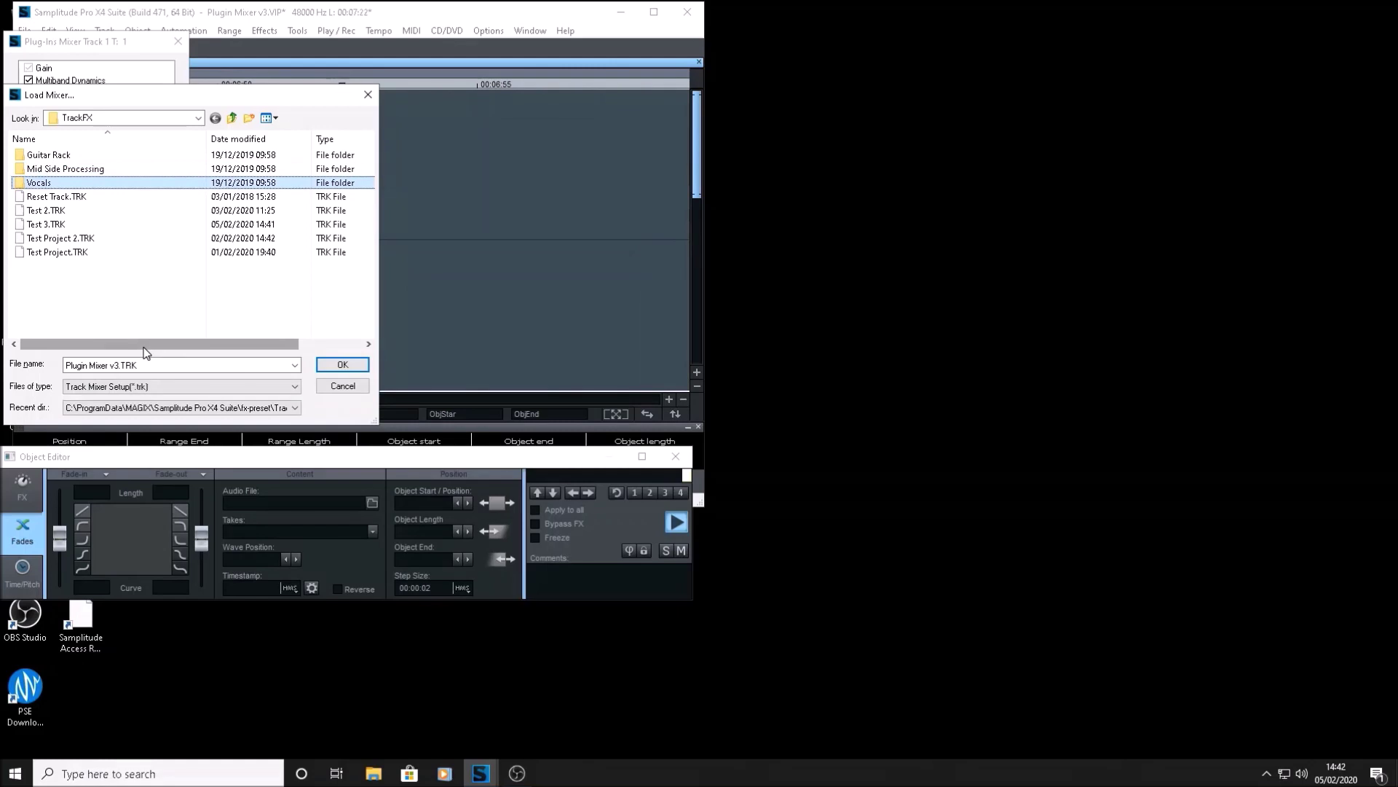
key("Down")
key("Down")
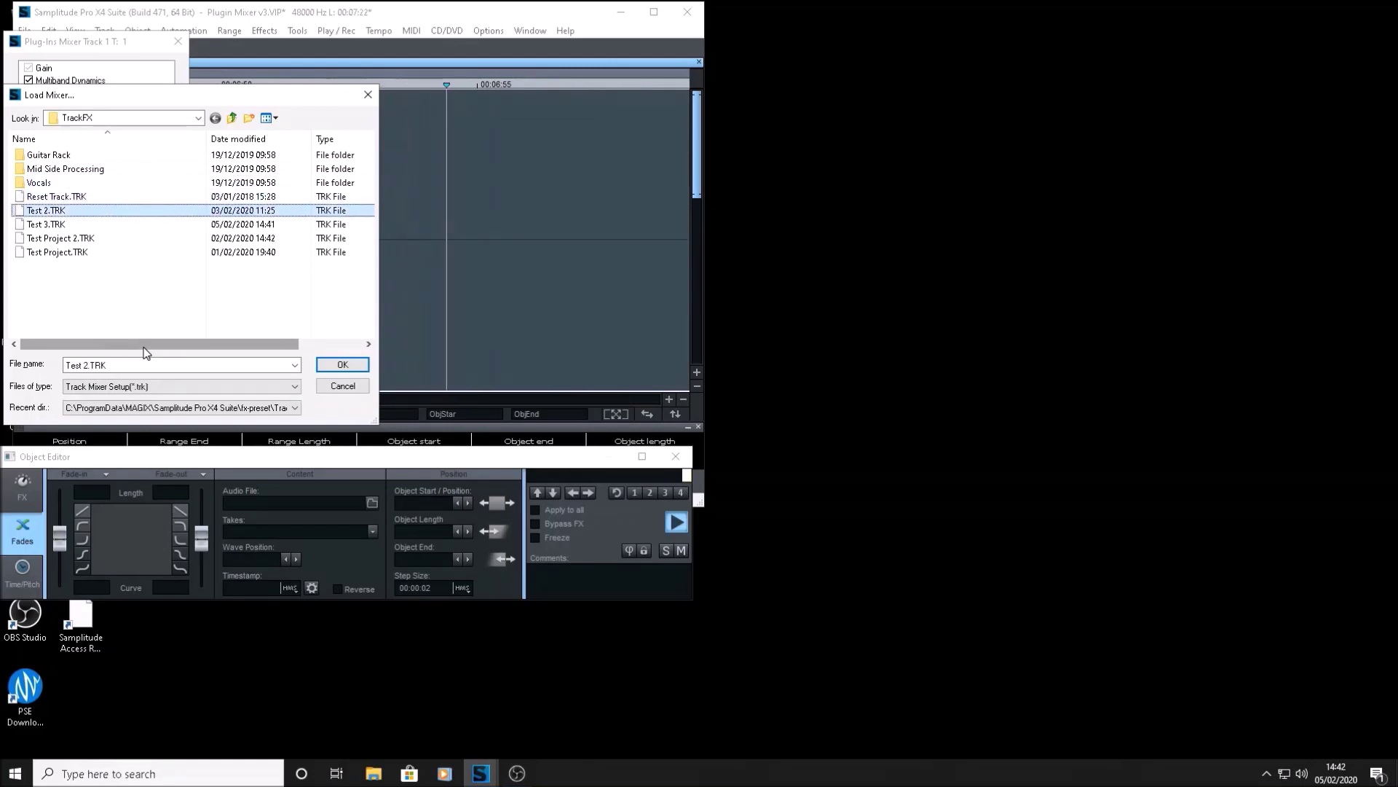
key("Down")
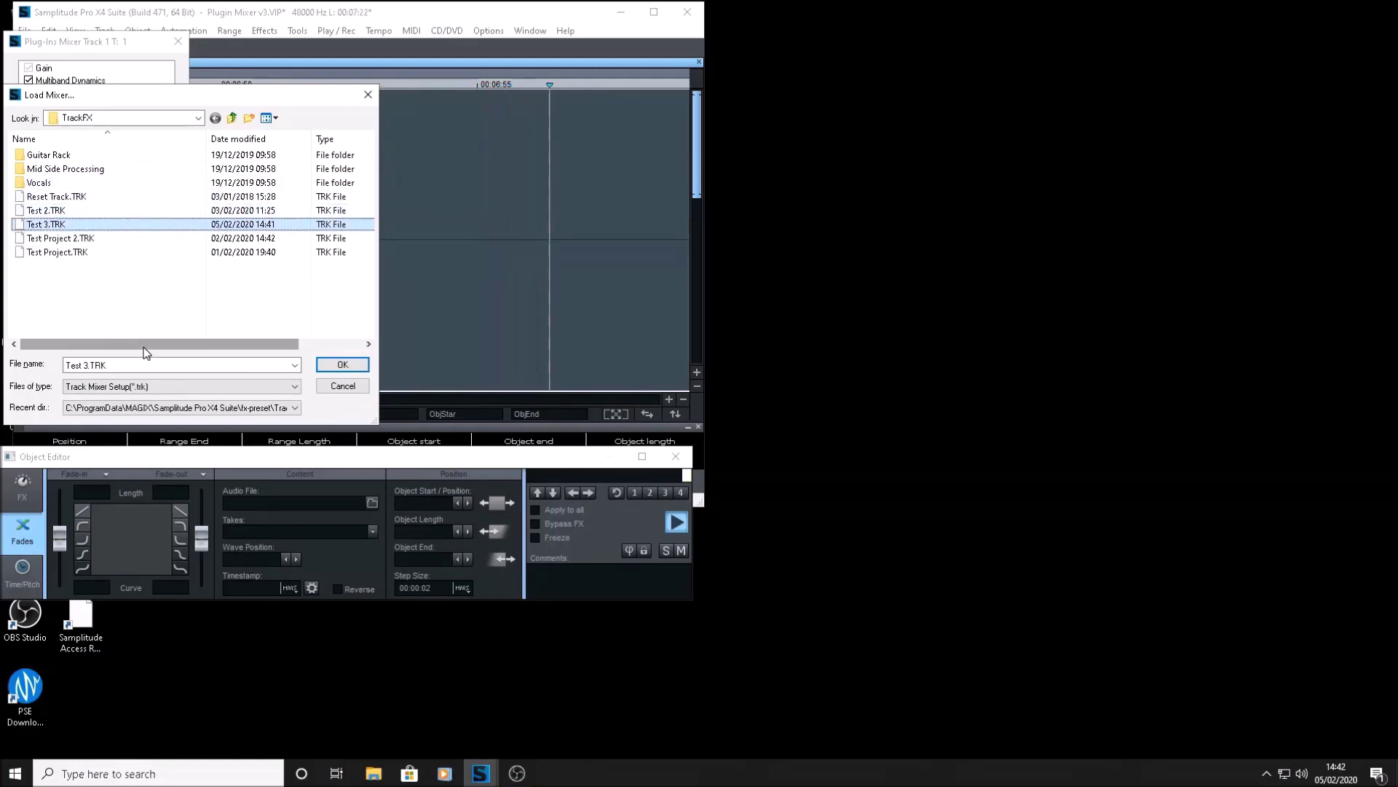
key("Down")
key("Up")
key("Up")
key("Up")
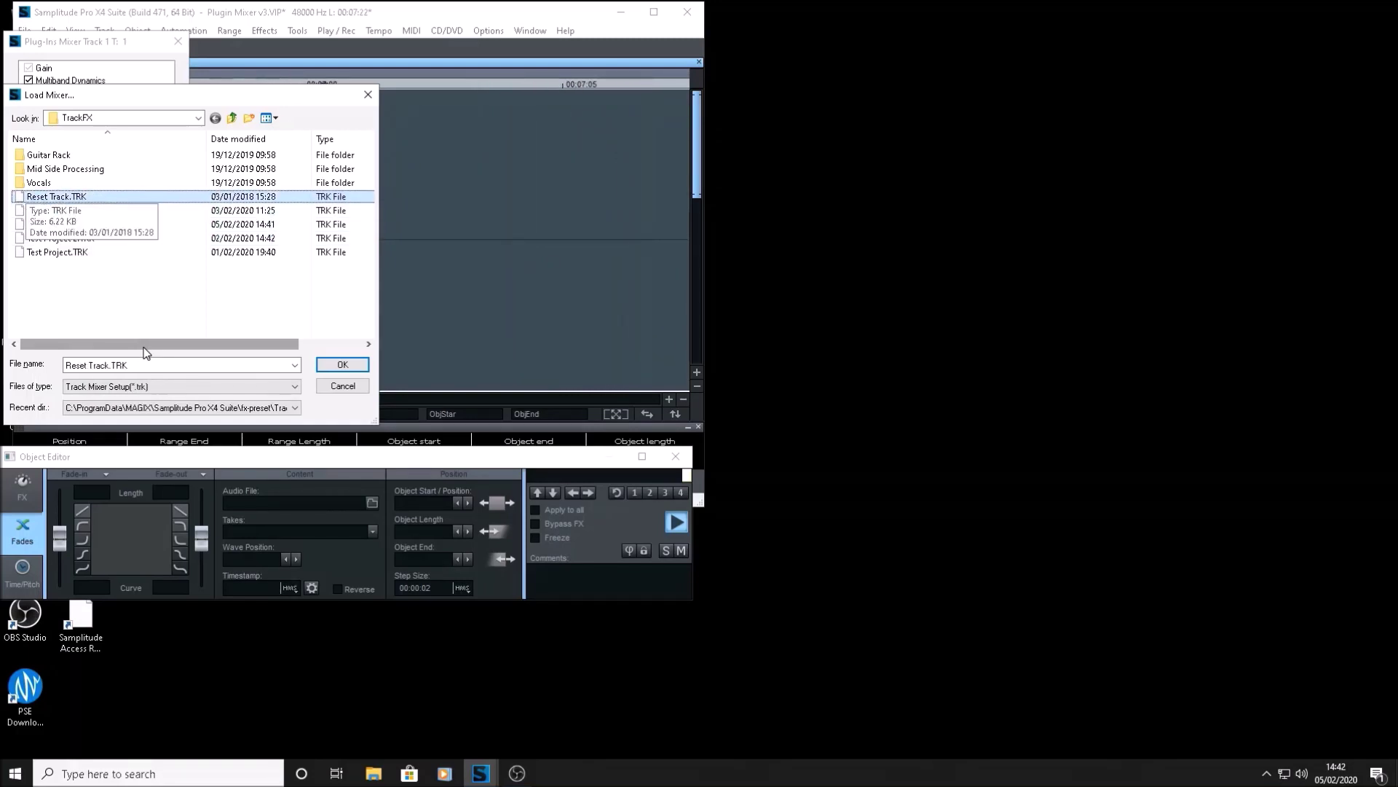
key("Down")
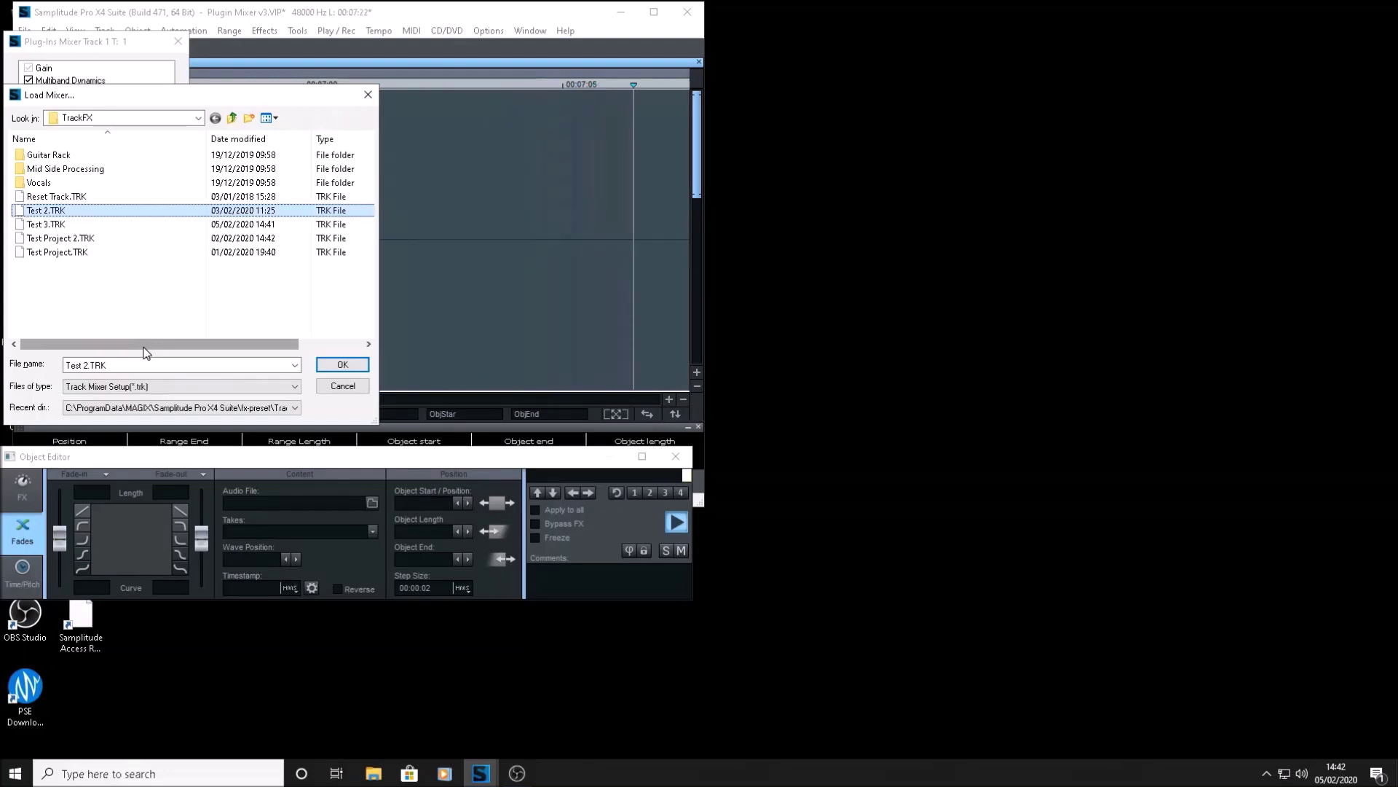
key("Return")
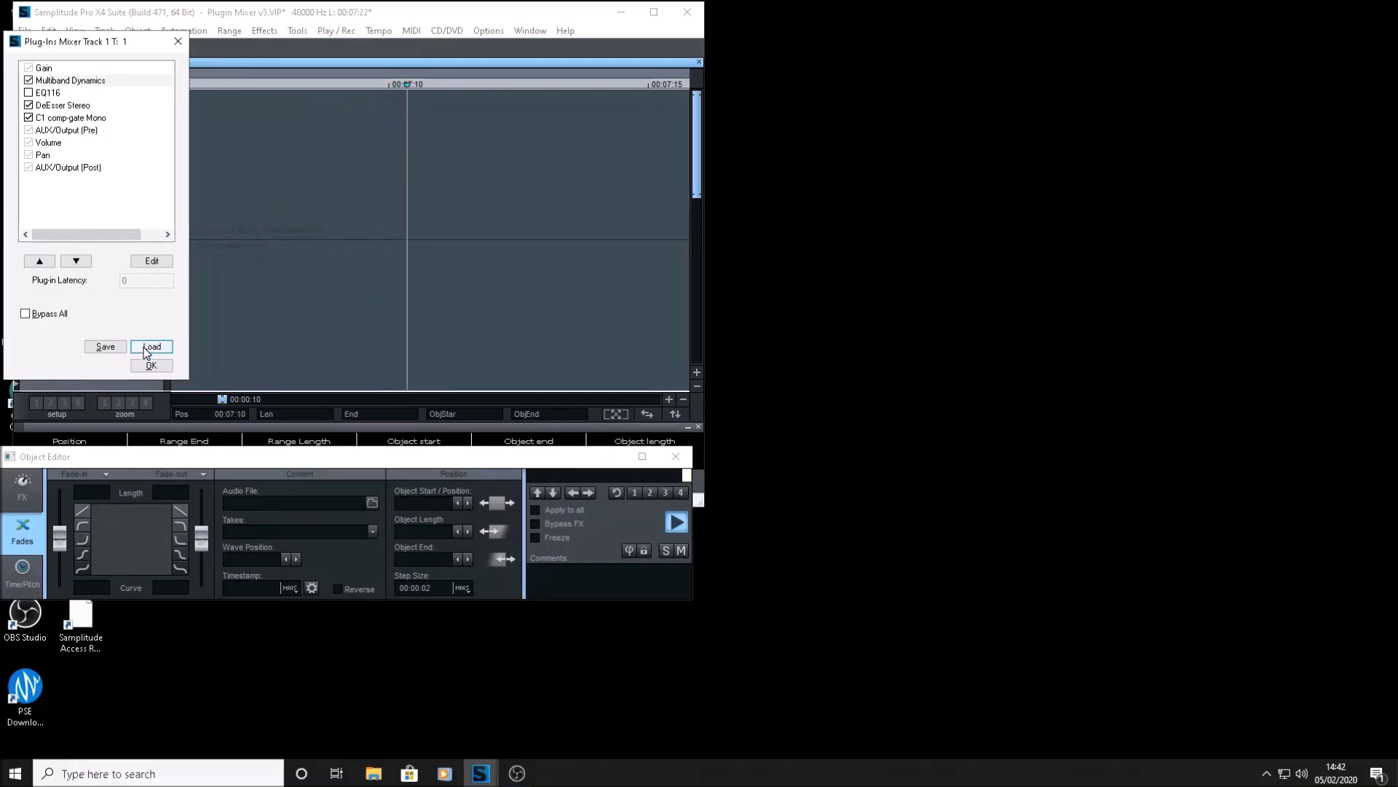
- Go through the loaded plug-in chain from Gain down to C1 comp-gate Mono to examine the effects order
key("Tab")
key("Tab")
key("Tab")
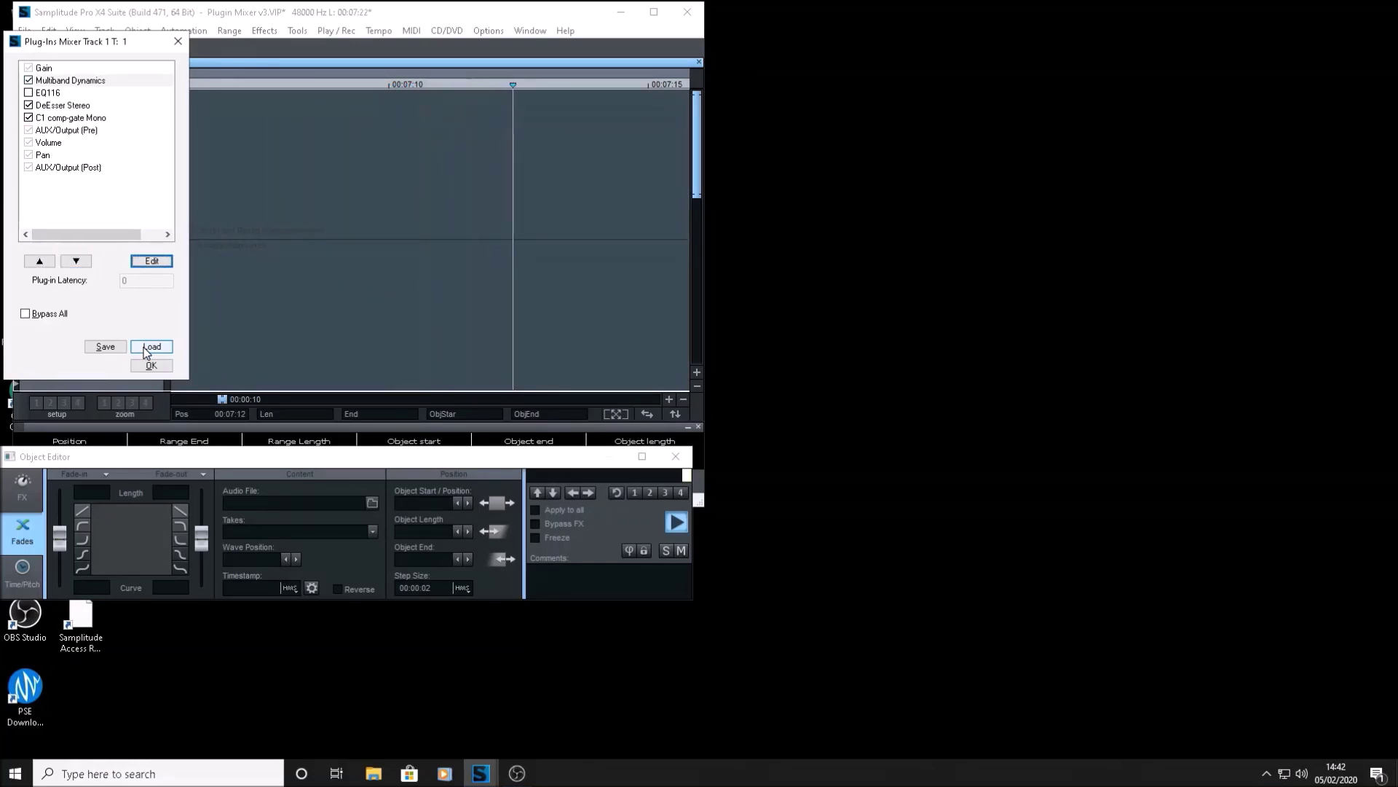
key("Tab")
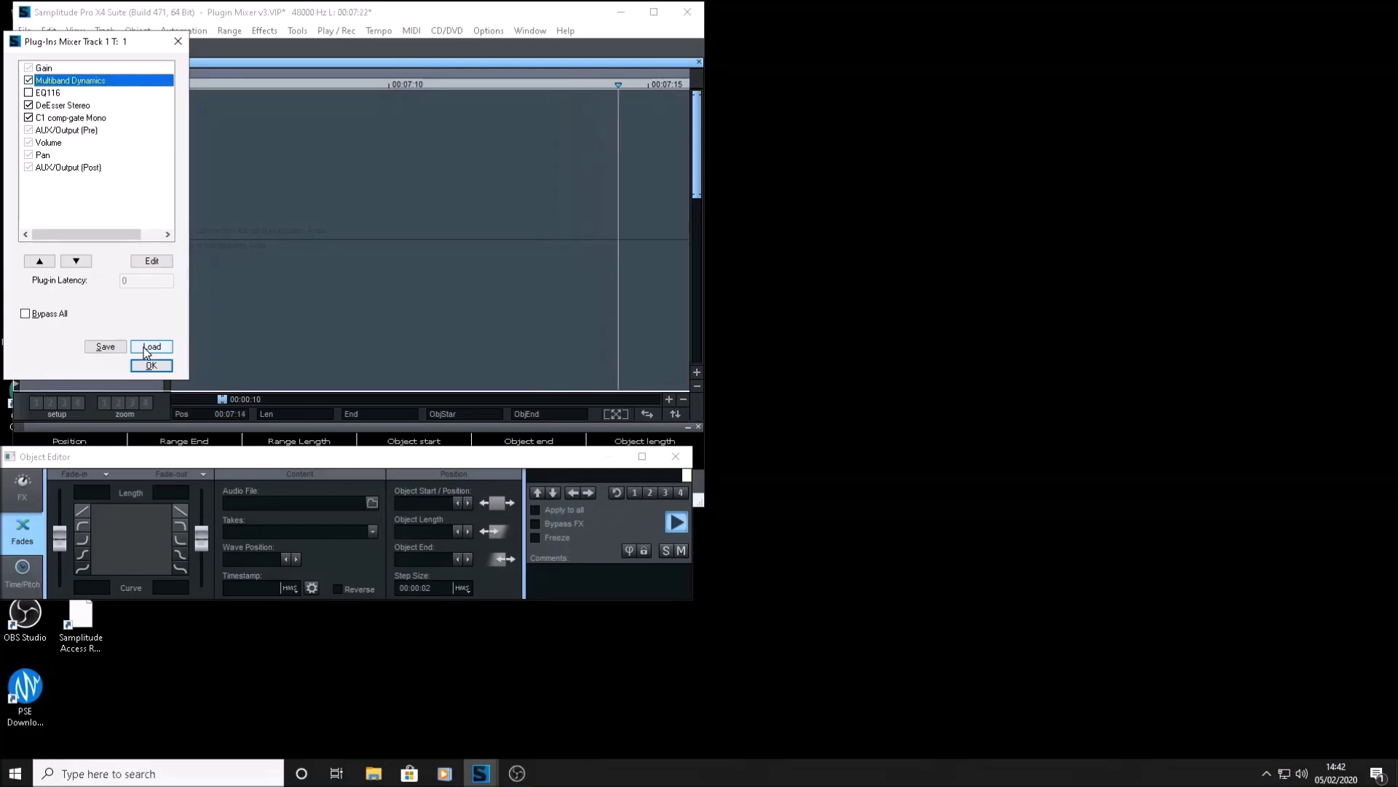
key("Up")
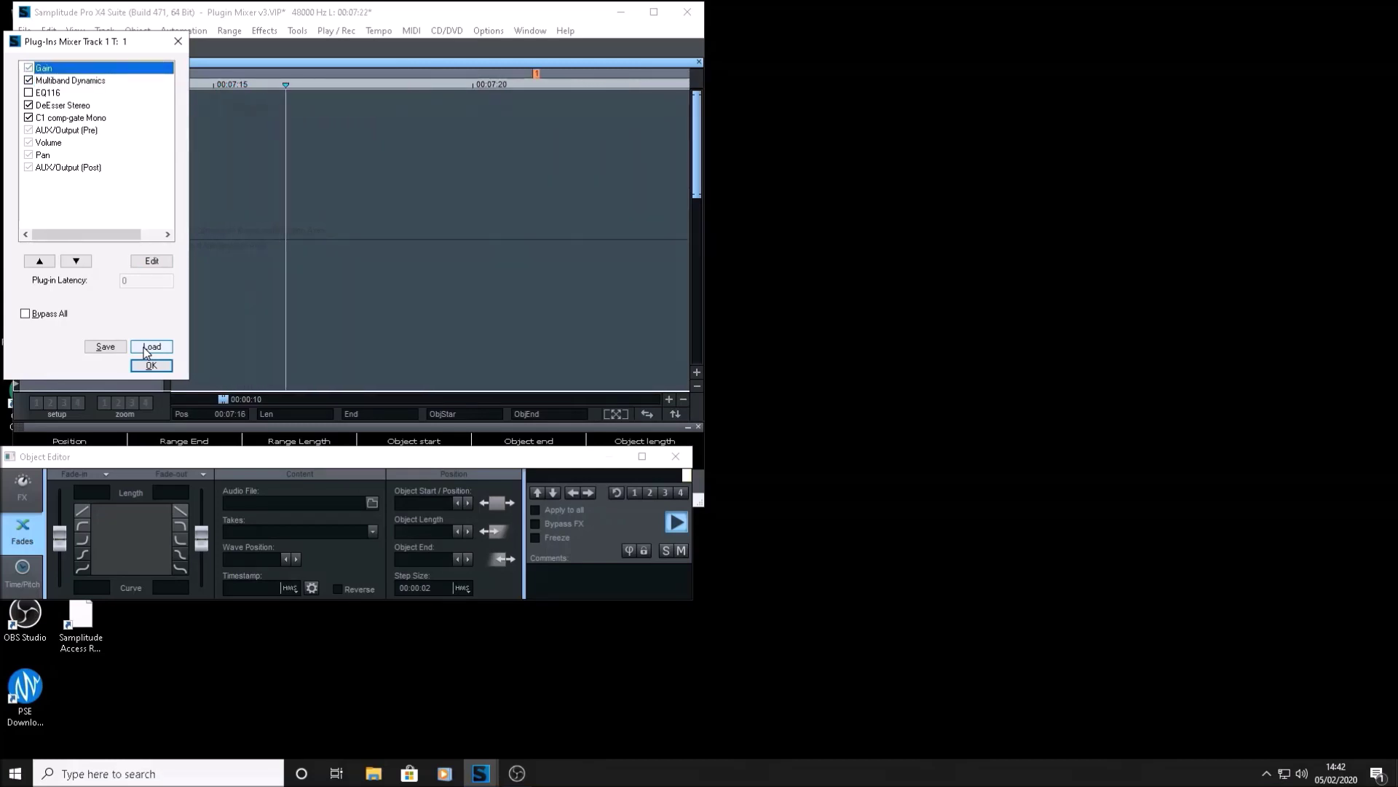
key("Down")
key("Down")
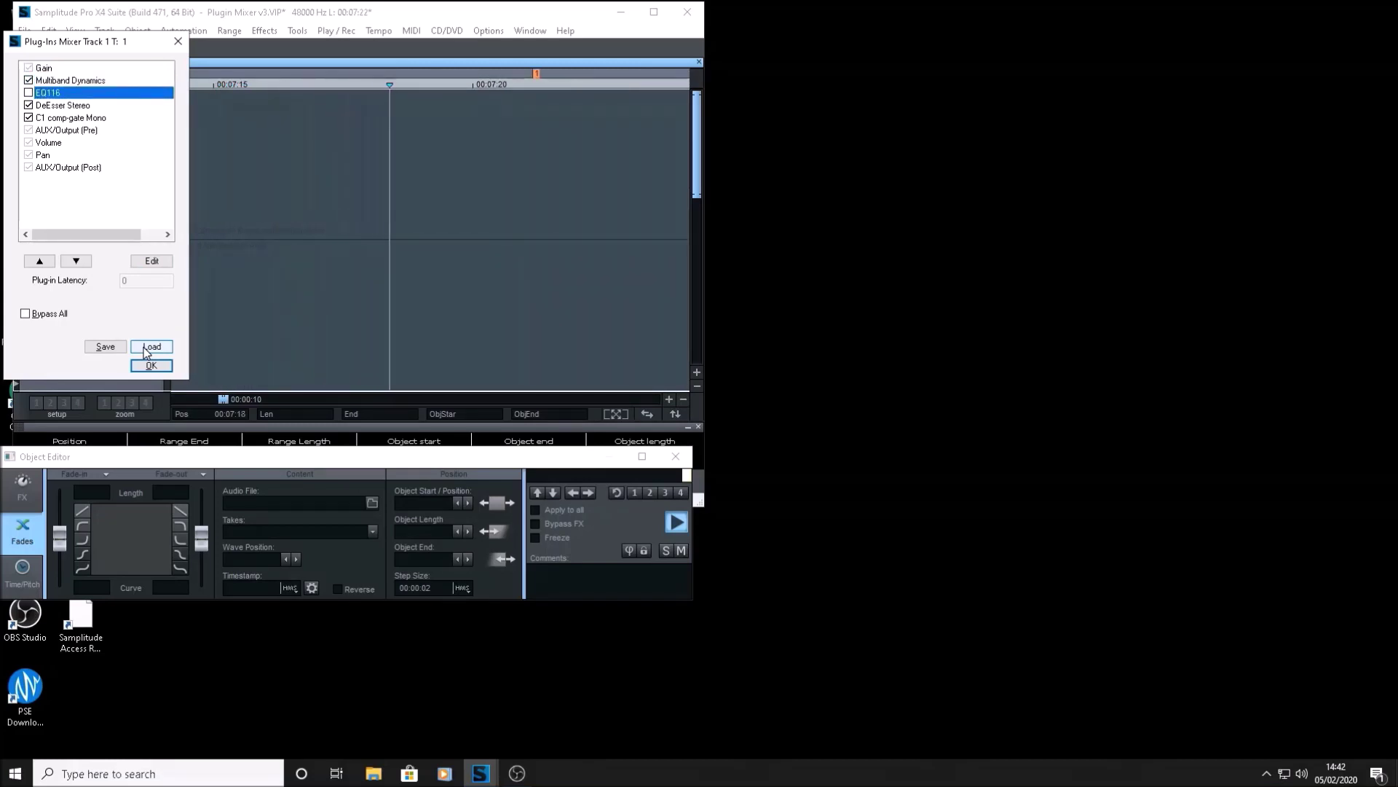
key("Down")
key("Down")
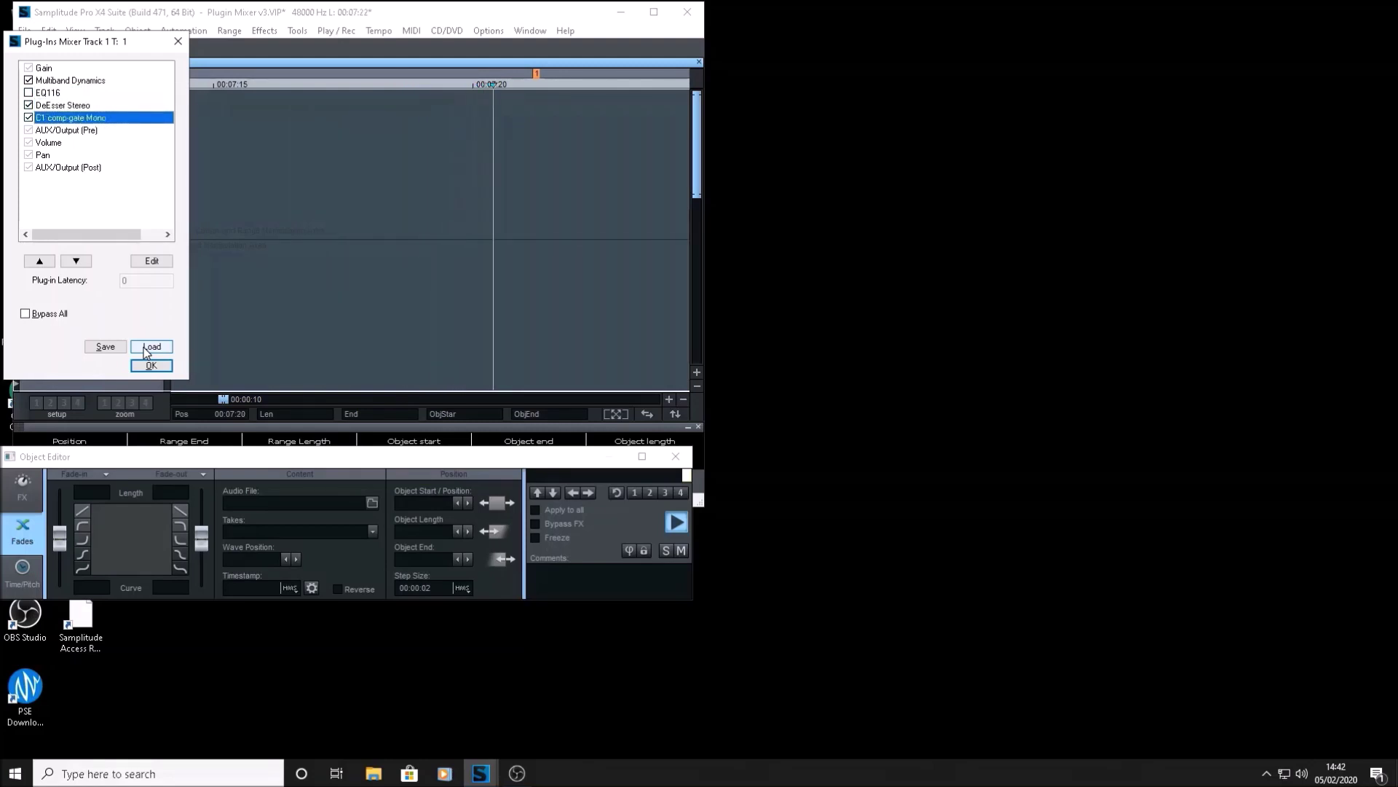